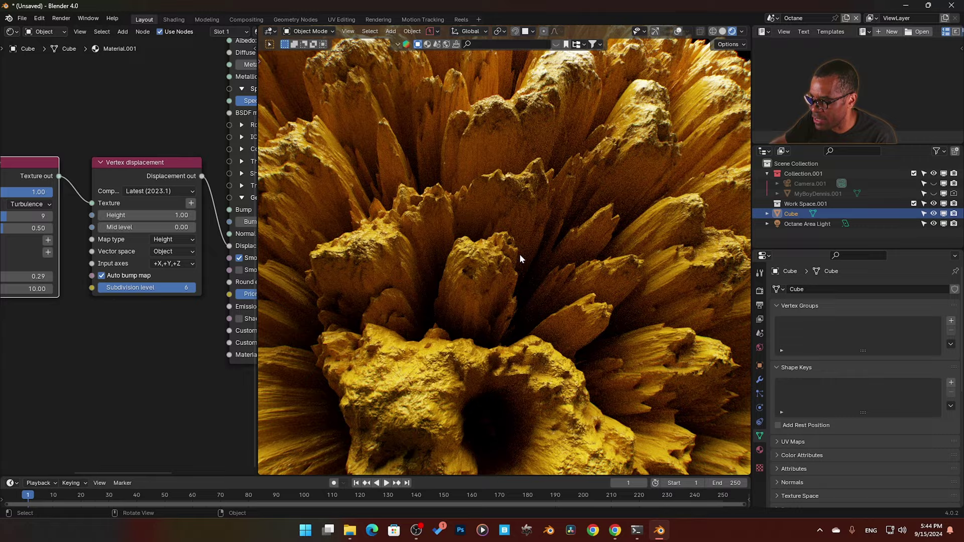
pyautogui.scroll(-4, 520, 254)
pyautogui.scroll(4, 520, 254)
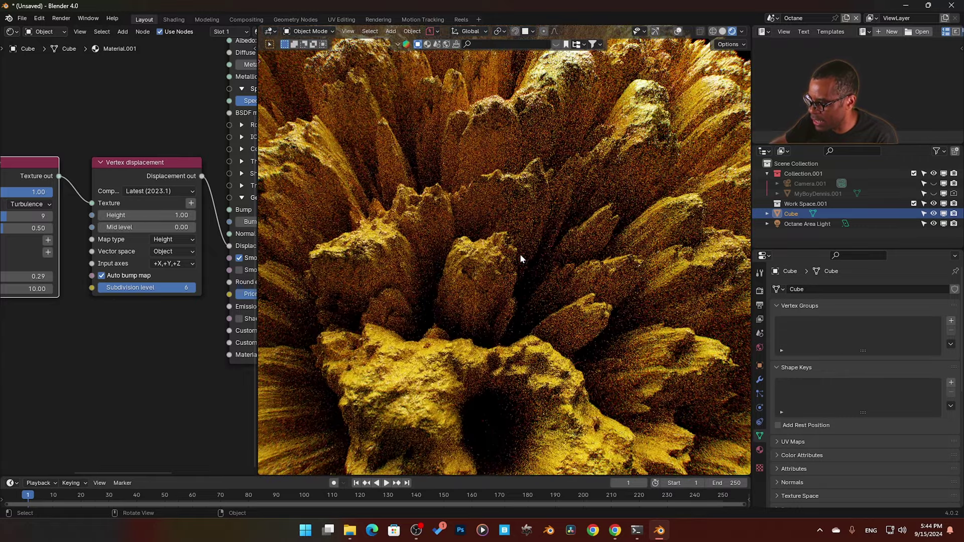
pyautogui.scroll(-3, 520, 254)
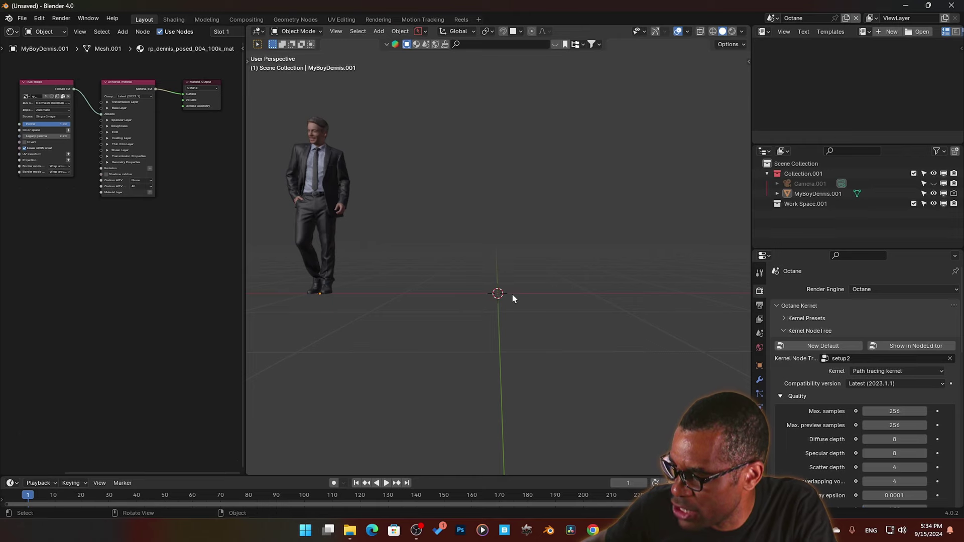
# Step: Add a Quad Sphere mesh at the world origin and hide the standing man model
pyautogui.hotkey('shift', 'a')
pyautogui.moveTo(478, 296)
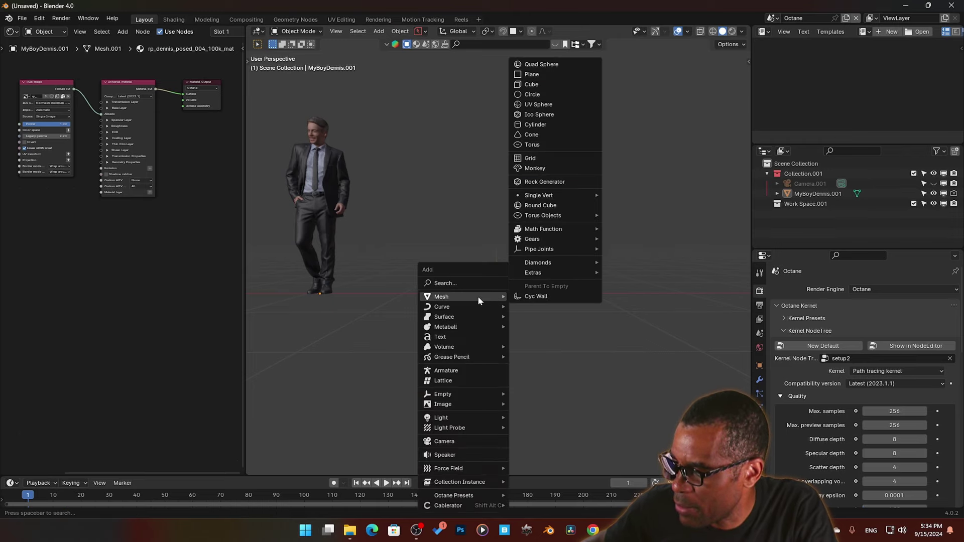
pyautogui.click(556, 65)
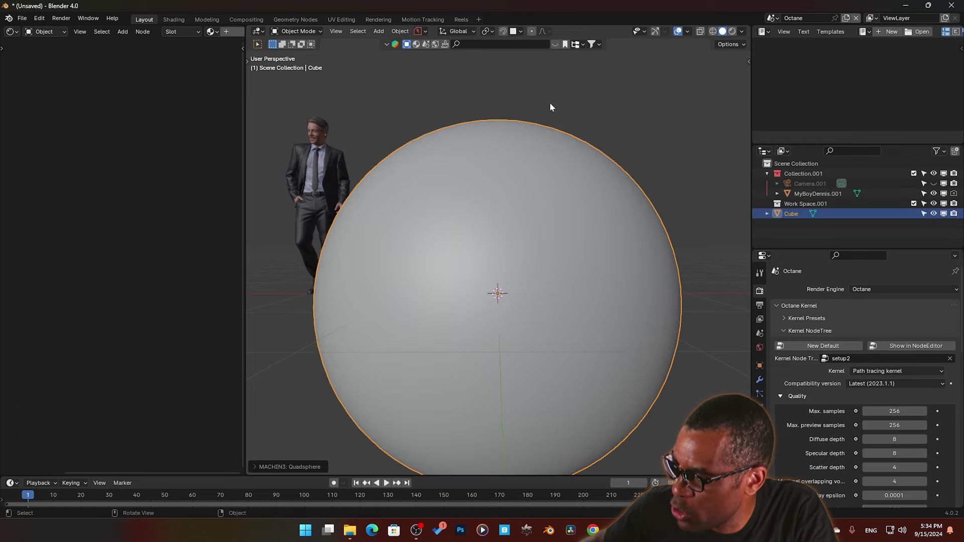
pyautogui.click(316, 193)
pyautogui.press('h')
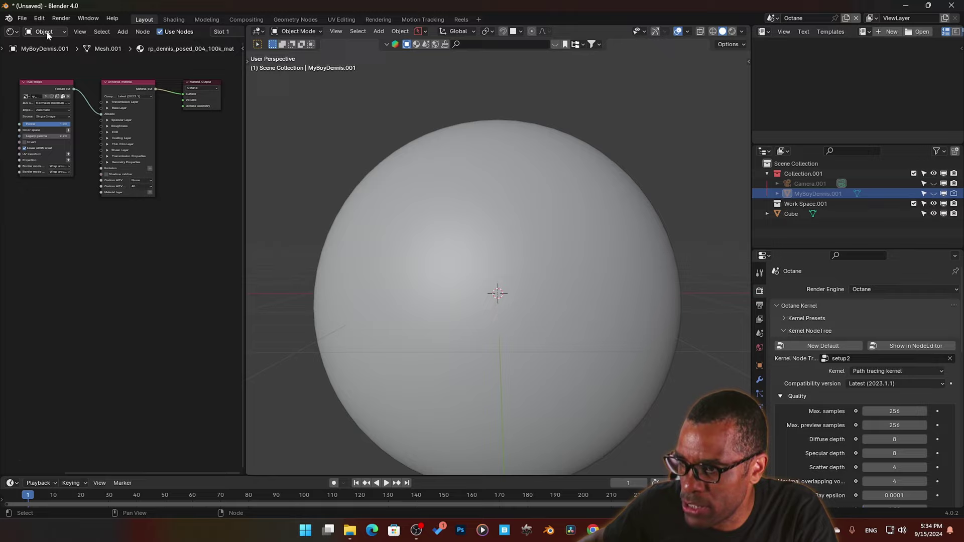
# Step: Widen the shader node editor and switch the viewport to Rendered shading
pyautogui.moveTo(243, 199); pyautogui.dragTo(403, 219)
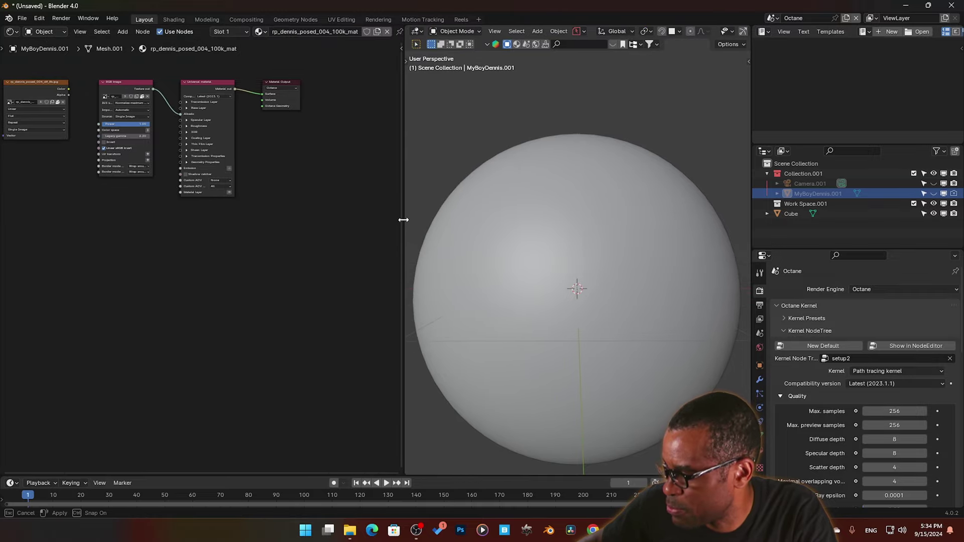
pyautogui.press('z')
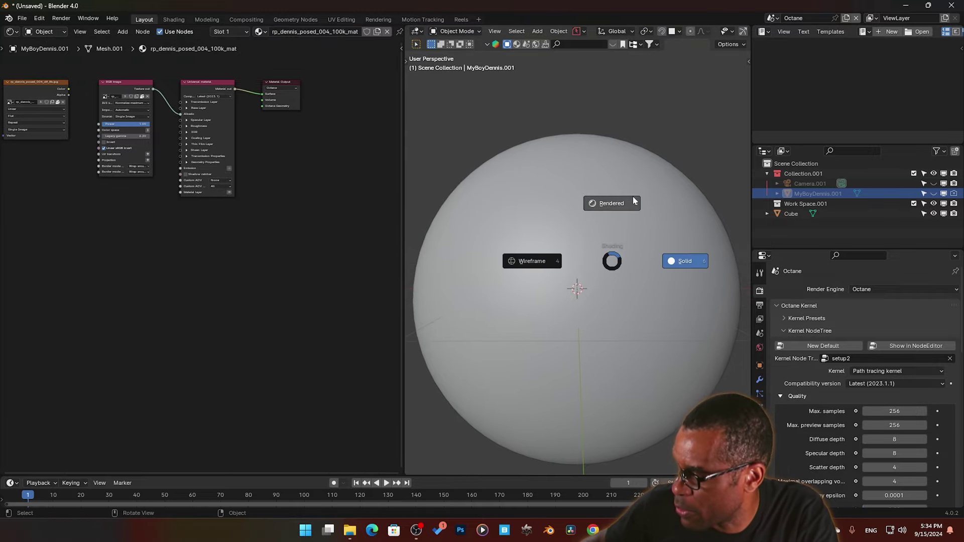
pyautogui.click(627, 205)
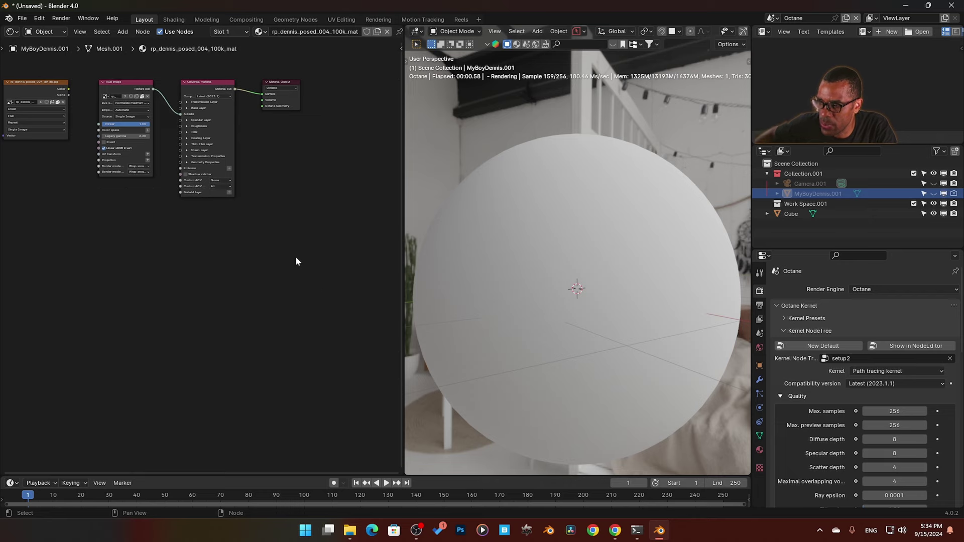
# Step: Create a new material for the sphere and arrange its Universal material and Material Output nodes
pyautogui.moveTo(297, 261); pyautogui.dragTo(257, 306, button='middle')
pyautogui.click(533, 330)
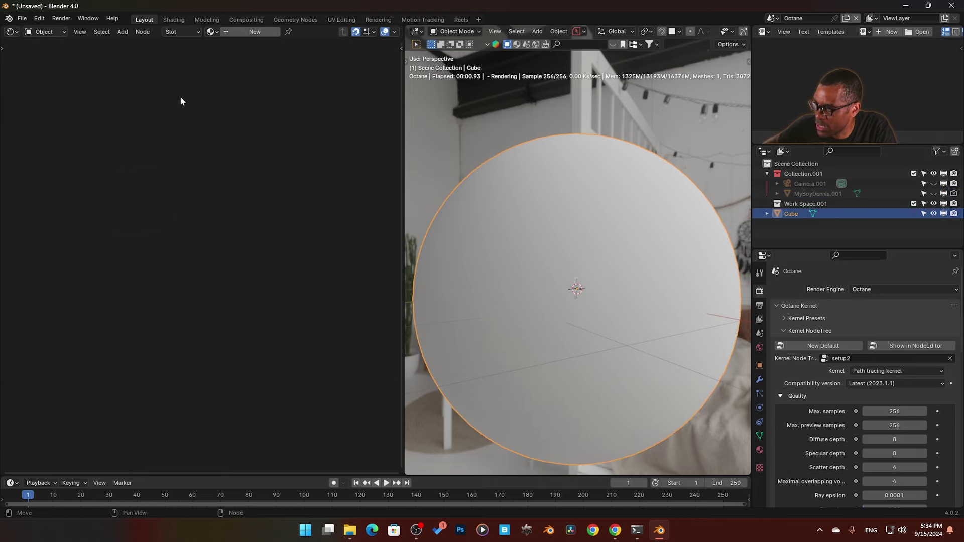
pyautogui.click(247, 33)
pyautogui.moveTo(147, 251); pyautogui.dragTo(226, 127, button='middle')
pyautogui.moveTo(285, 88); pyautogui.dragTo(277, 232)
pyautogui.moveTo(245, 164); pyautogui.dragTo(255, 233, button='middle')
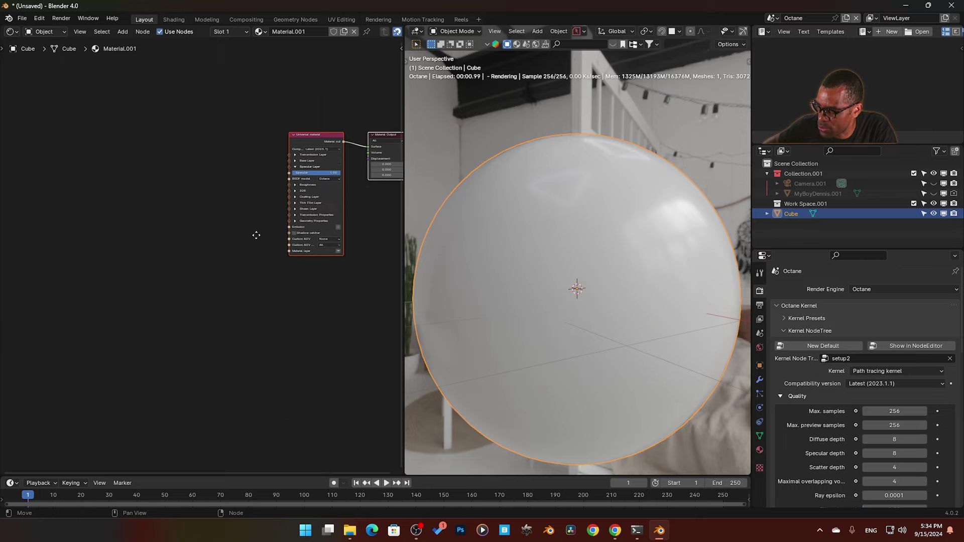
pyautogui.moveTo(204, 216); pyautogui.dragTo(167, 238, button='middle')
pyautogui.click(168, 237)
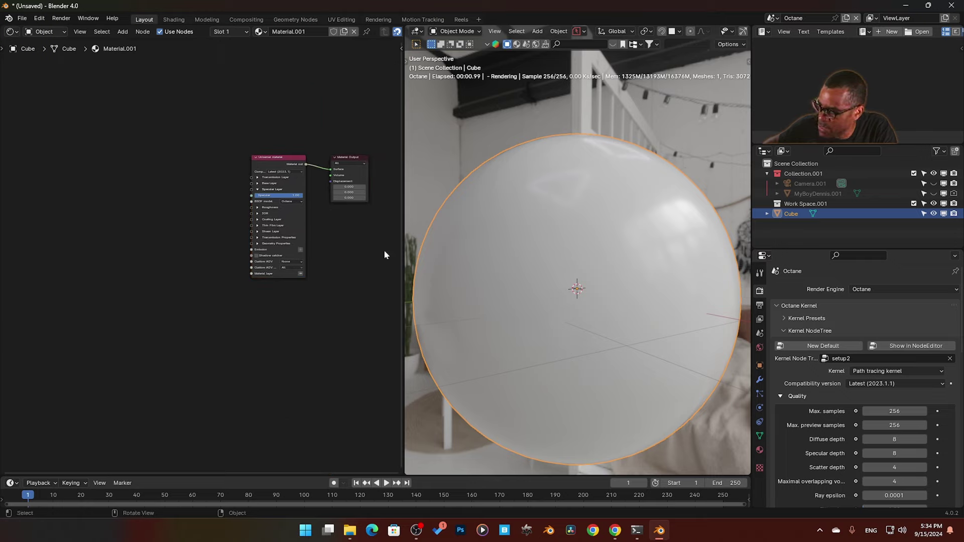
# Step: Expand the Geometry Properties section of the Universal material node
pyautogui.scroll(1, 165, 239)
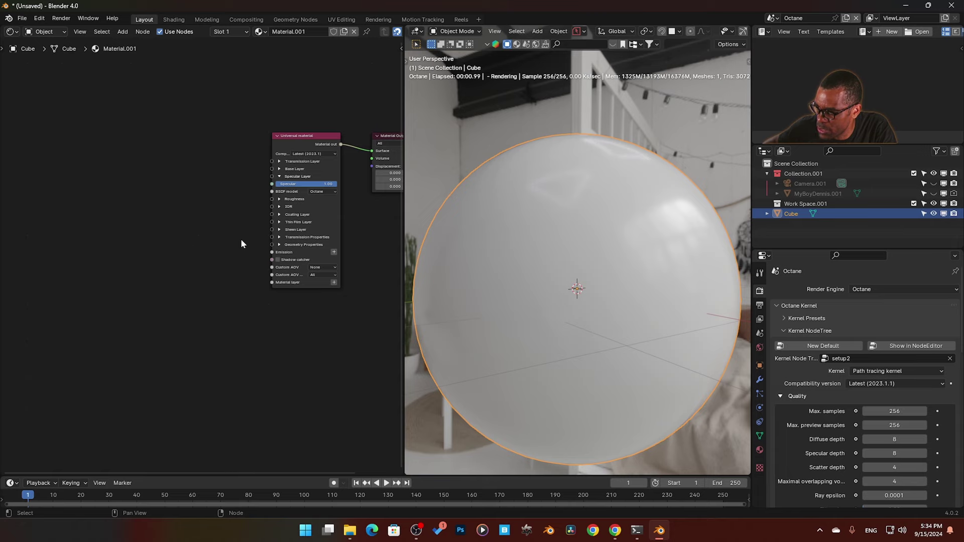
pyautogui.click(280, 245)
pyautogui.scroll(3, 245, 250)
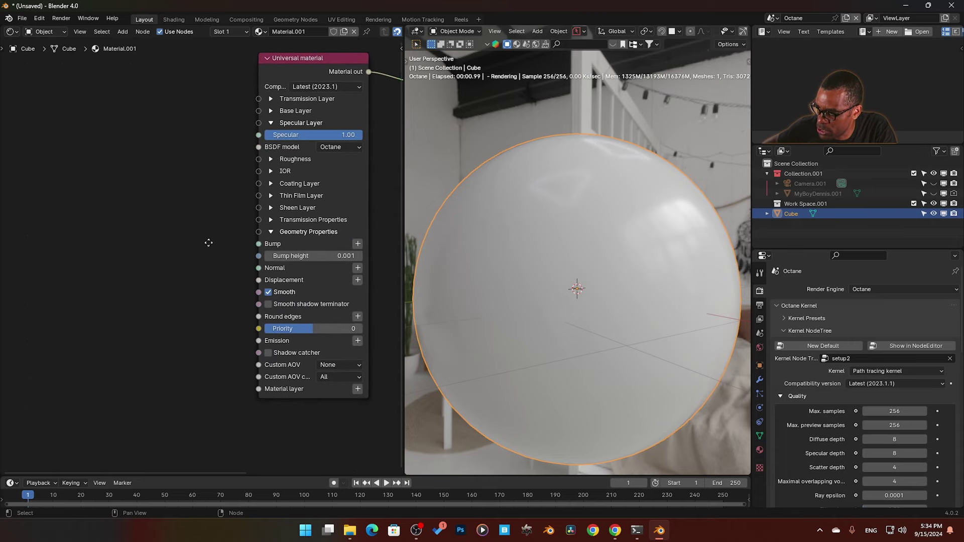
pyautogui.scroll(1, 218, 252)
pyautogui.moveTo(218, 252); pyautogui.dragTo(221, 271, button='middle')
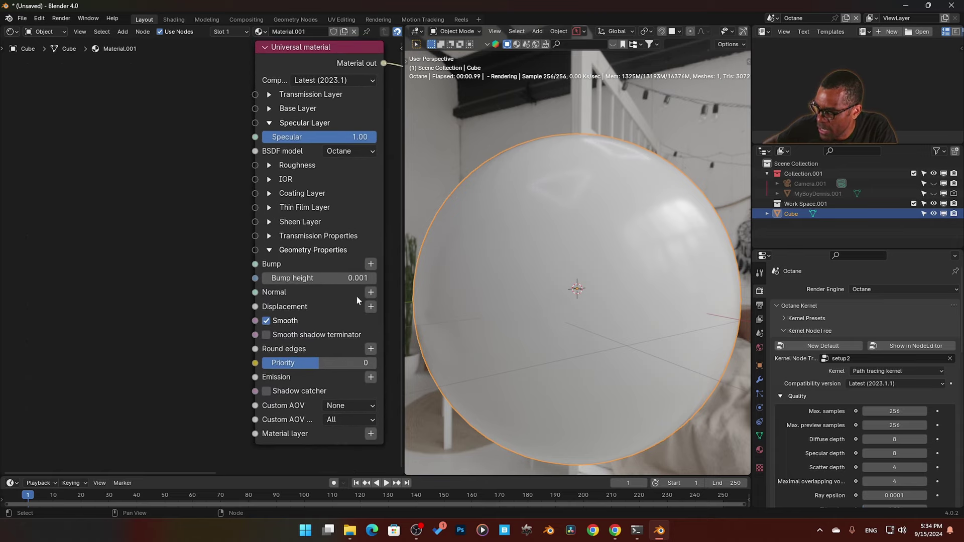
# Step: Add a Vertex displacement node to the Universal material's Displacement input and place it beside the material node
pyautogui.click(370, 307)
pyautogui.moveTo(369, 321)
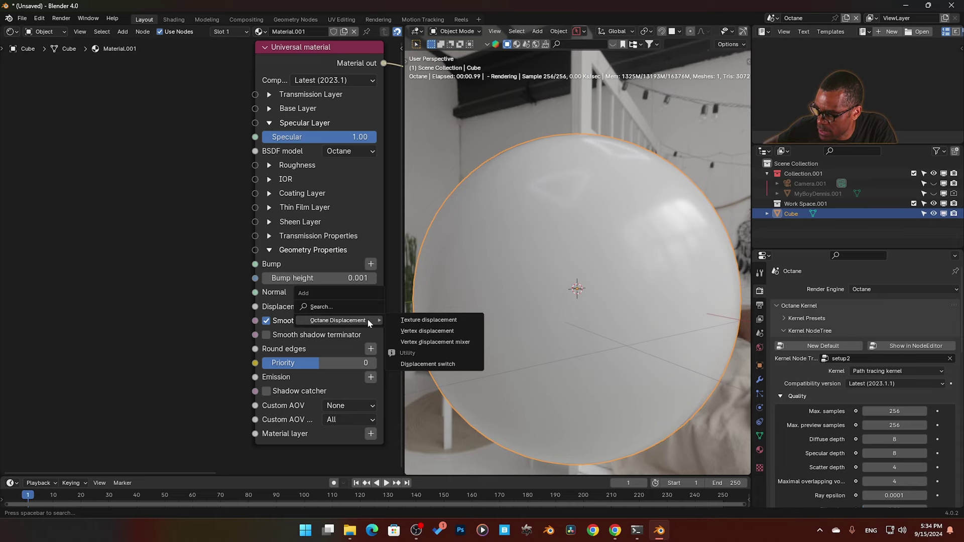
pyautogui.click(432, 321)
pyautogui.click(269, 59)
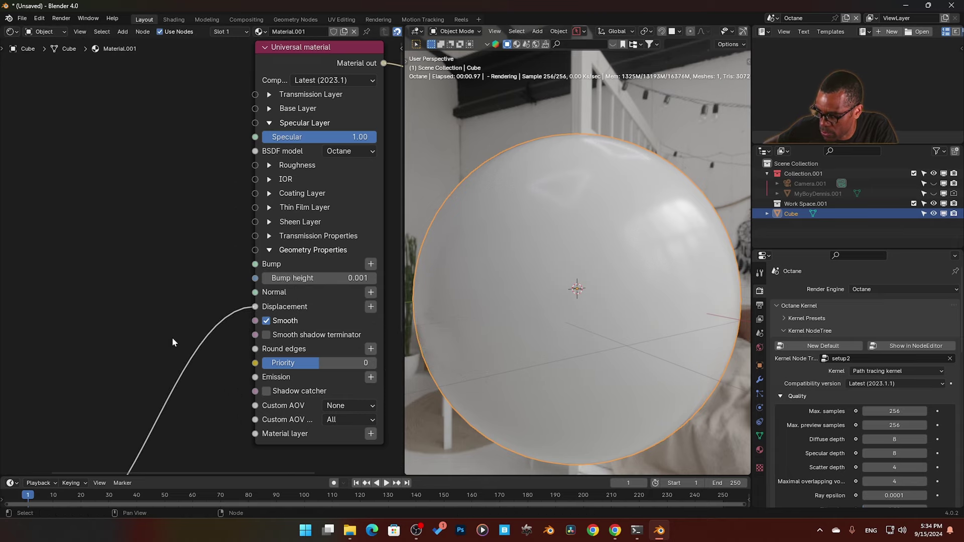
pyautogui.press('g')
pyautogui.click(244, 166)
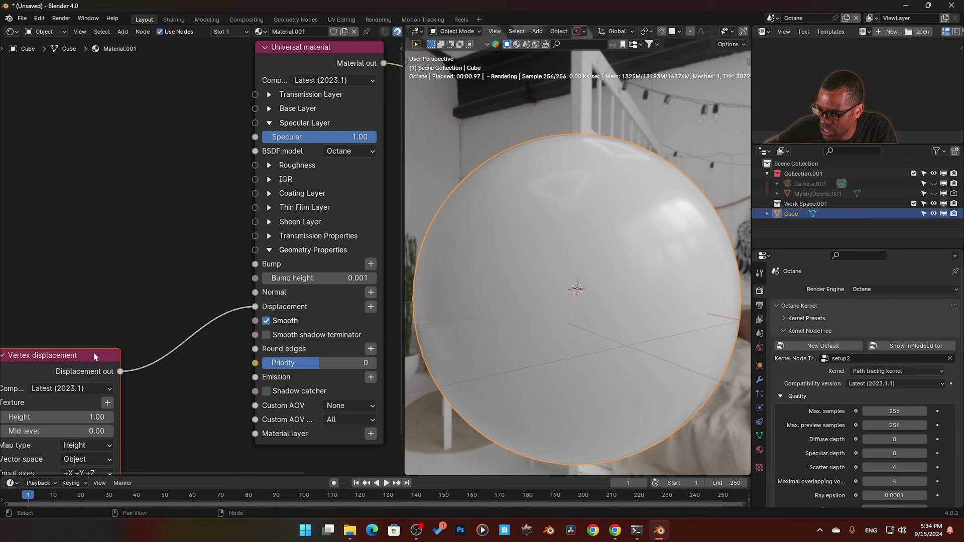
pyautogui.moveTo(94, 356); pyautogui.dragTo(200, 278)
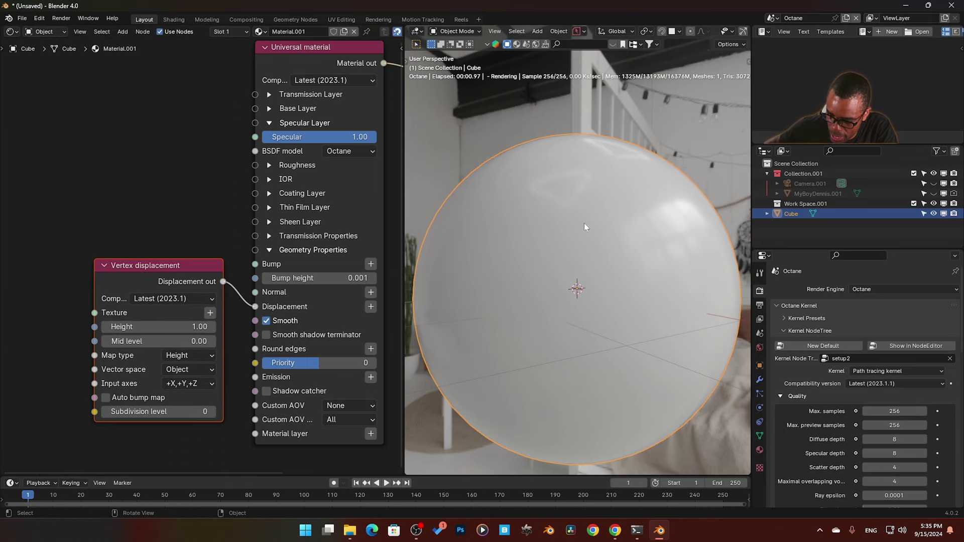
# Step: Inspect the sphere's mesh topology in Edit Mode and return to Object Mode
pyautogui.hotkey('ctrl', 'Tab')
pyautogui.click(602, 224)
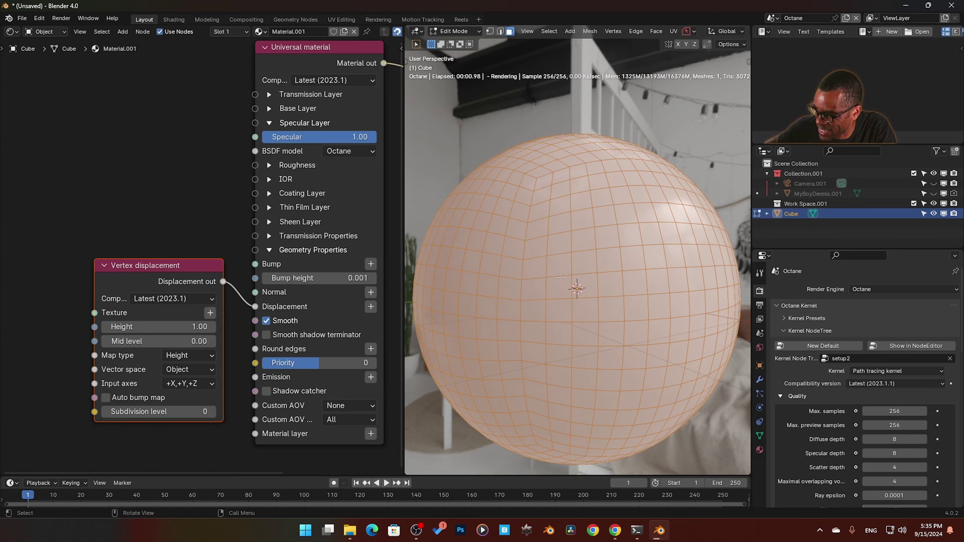
pyautogui.hotkey('ctrl', 'Tab')
pyautogui.click(494, 272)
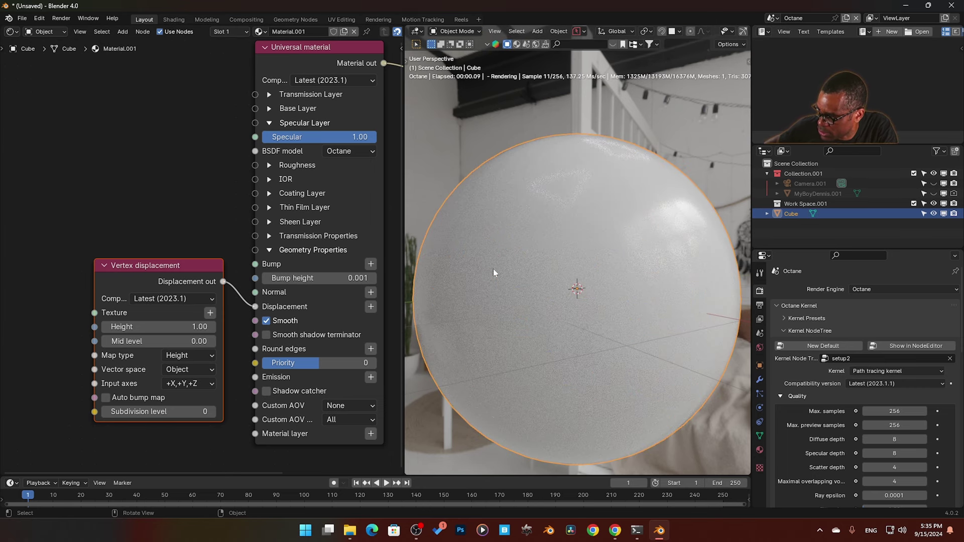
# Step: Enable Auto bump map on the Vertex displacement node
pyautogui.moveTo(105, 400); pyautogui.dragTo(158, 324, button='middle')
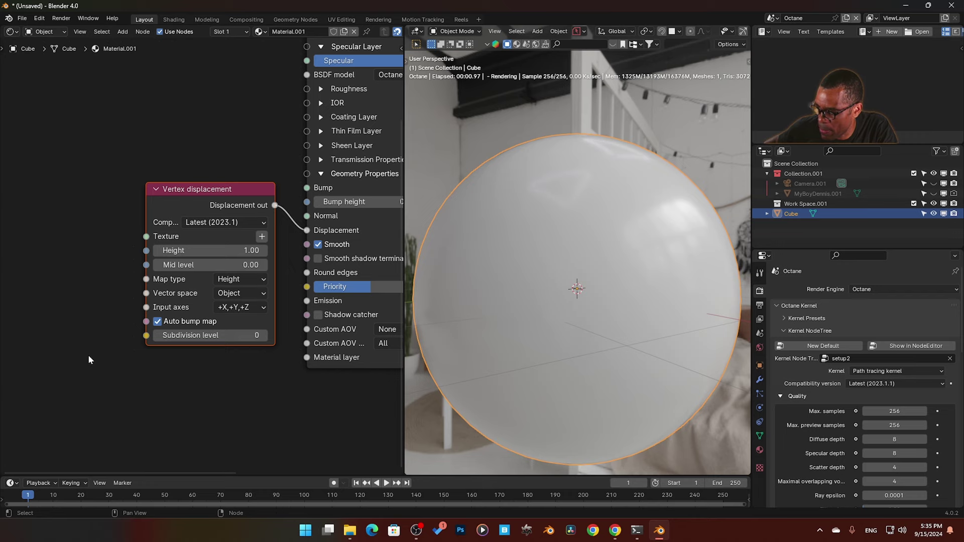
pyautogui.moveTo(126, 356); pyautogui.dragTo(129, 321, button='middle')
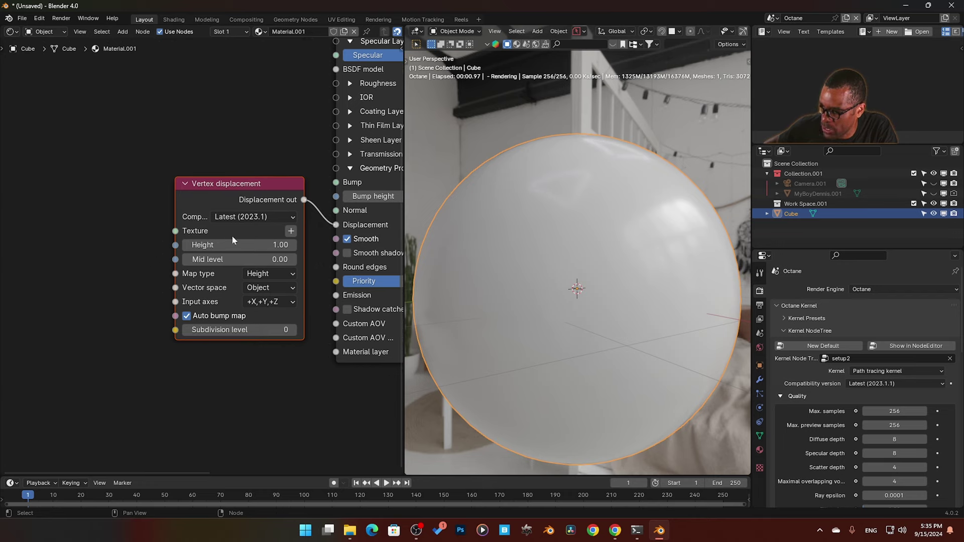
# Step: Add a Noise texture node feeding the Texture input of the Vertex displacement node
pyautogui.click(291, 231)
pyautogui.moveTo(284, 249)
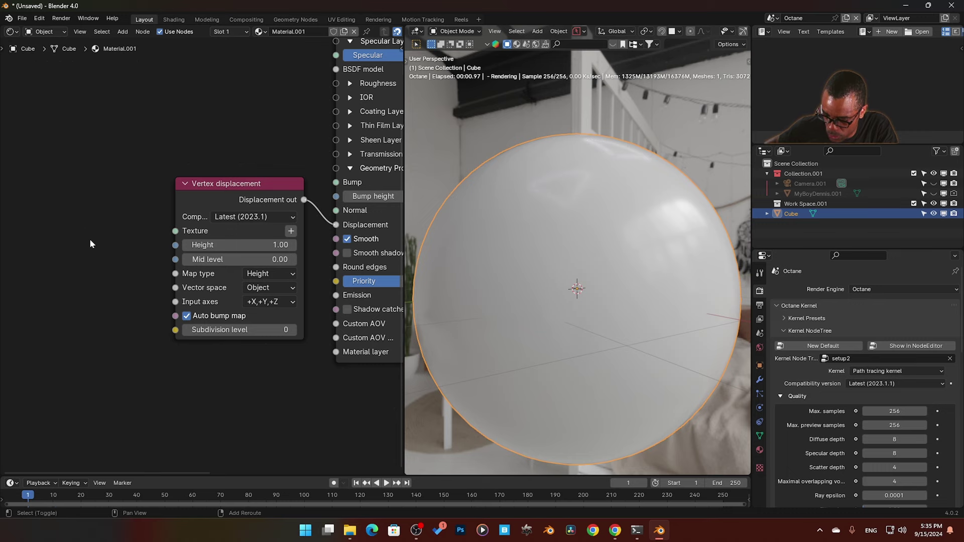
pyautogui.hotkey('shift', 'a')
pyautogui.moveTo(90, 239)
pyautogui.write('TE')
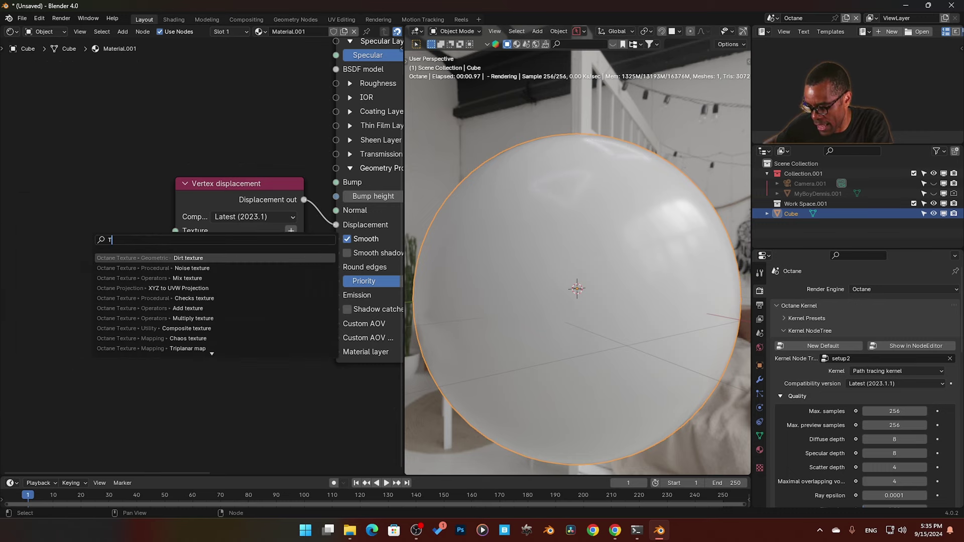
pyautogui.press('Down')
pyautogui.press('Down')
pyautogui.press('Down')
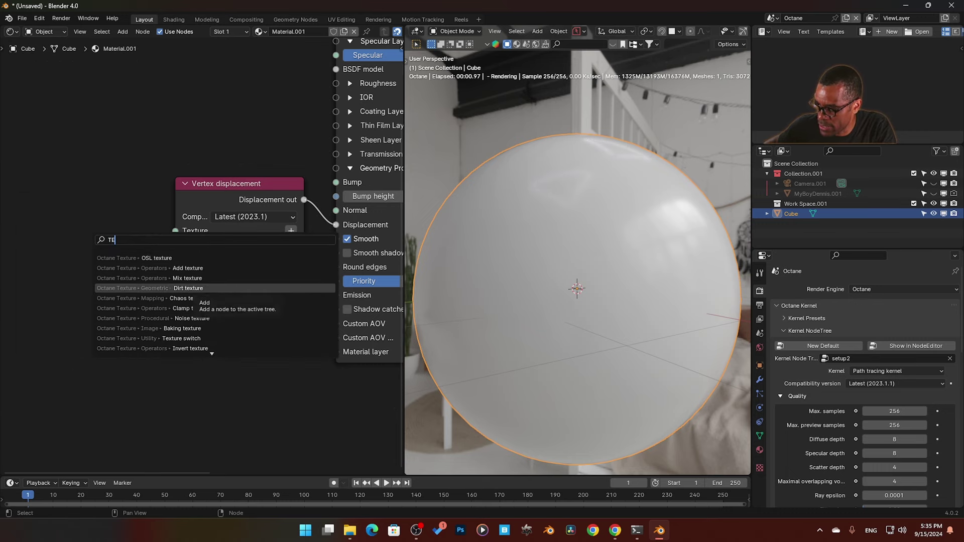
pyautogui.press('Down')
pyautogui.press('Down')
pyautogui.press('Down')
pyautogui.press('Return')
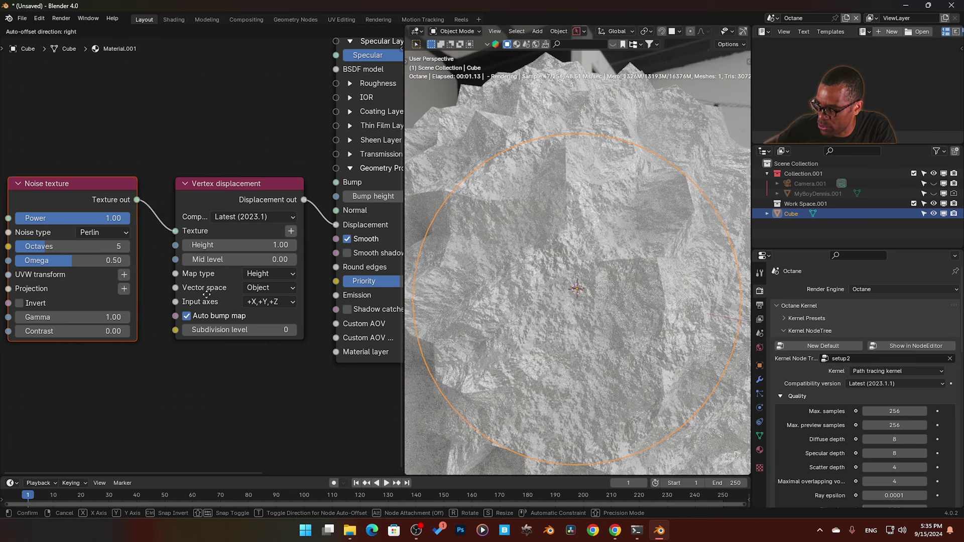
pyautogui.click(207, 294)
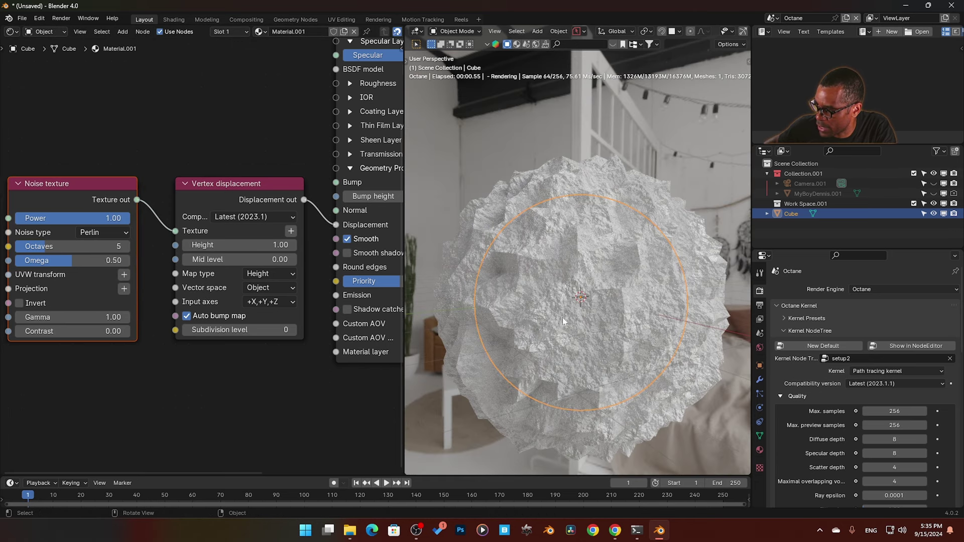
# Step: Add an XYZ to UVW Projection node to the Noise texture's Projection input
pyautogui.moveTo(181, 364); pyautogui.dragTo(188, 341, button='middle')
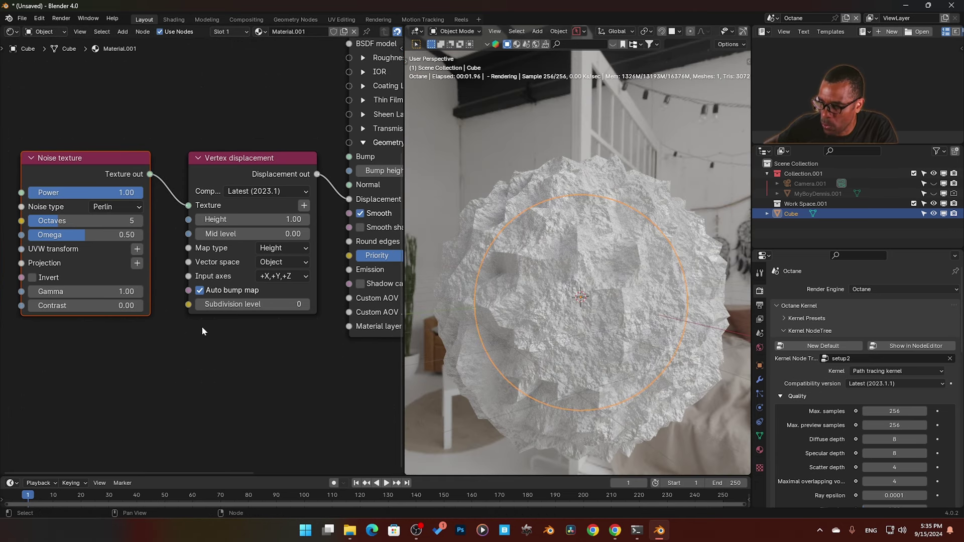
pyautogui.moveTo(118, 264); pyautogui.dragTo(190, 256, button='middle')
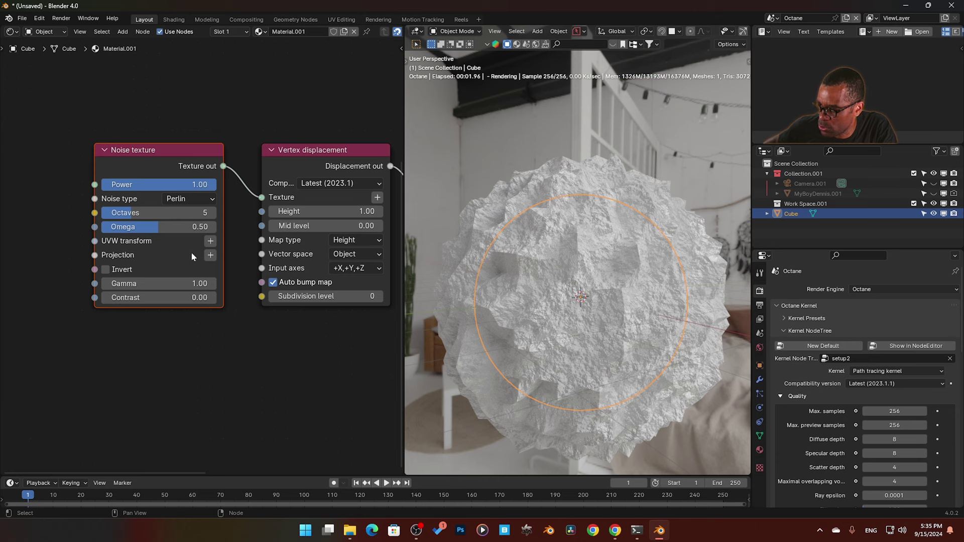
pyautogui.click(209, 256)
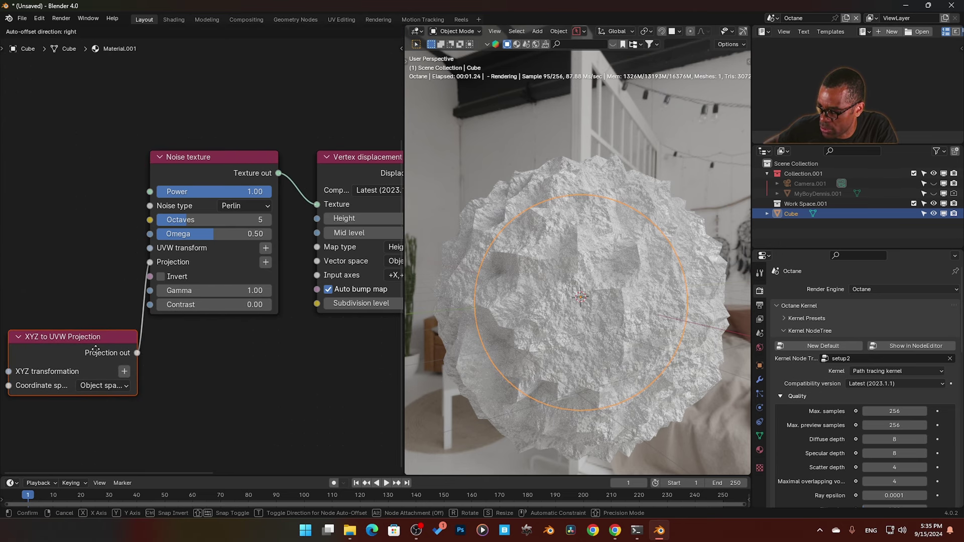
pyautogui.click(82, 345)
# Step: Add a 3D transformation node to the Noise texture's UVW transform input and place it above the projection node
pyautogui.click(266, 248)
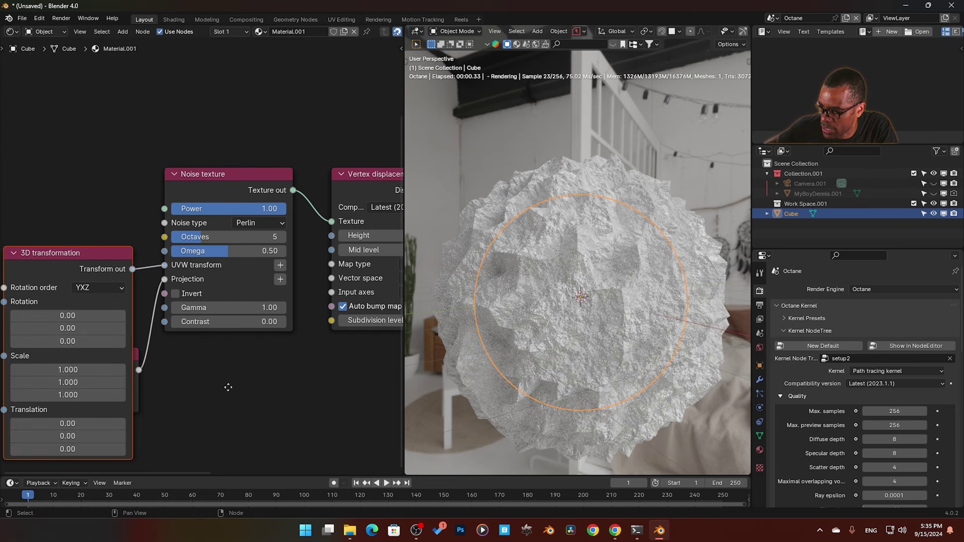
pyautogui.click(91, 269)
pyautogui.moveTo(91, 269); pyautogui.dragTo(97, 151)
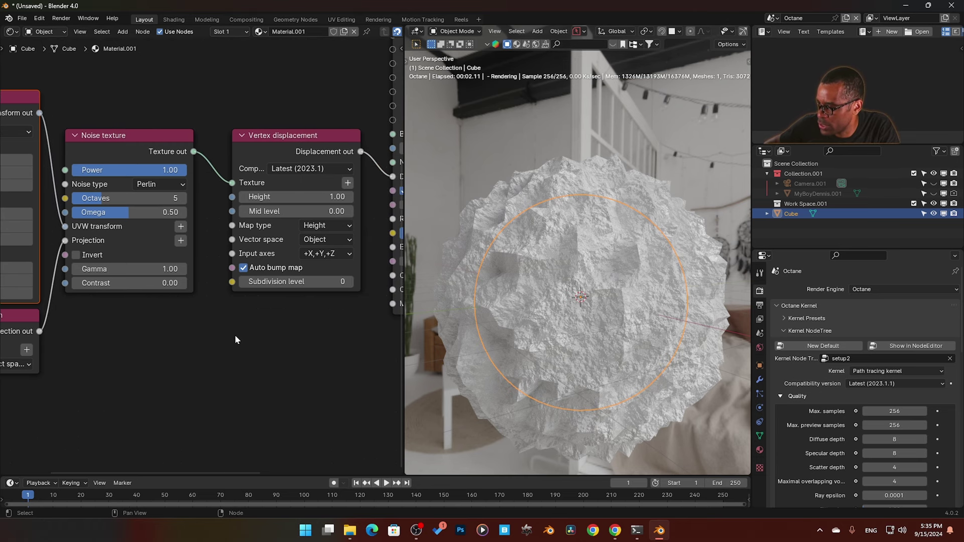
# Step: Hide the viewport overlays and set the Vertex displacement node's Subdivision level to 4
pyautogui.scroll(2, 572, 327)
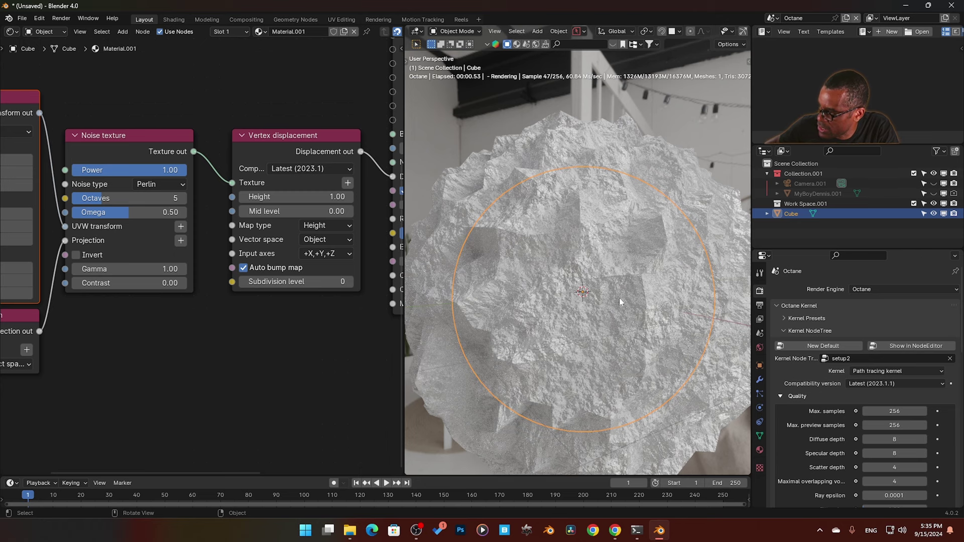
pyautogui.scroll(-3, 683, 33)
pyautogui.click(705, 31)
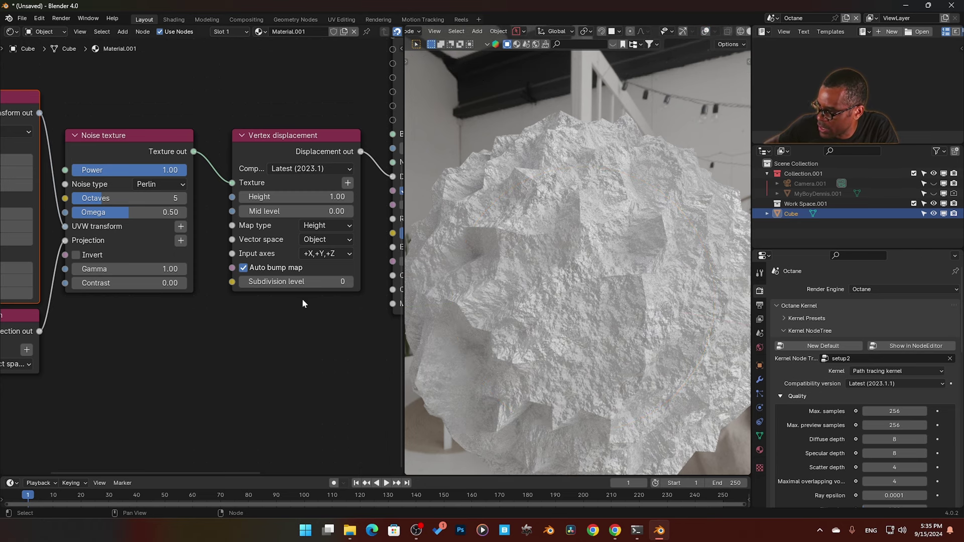
pyautogui.click(304, 282)
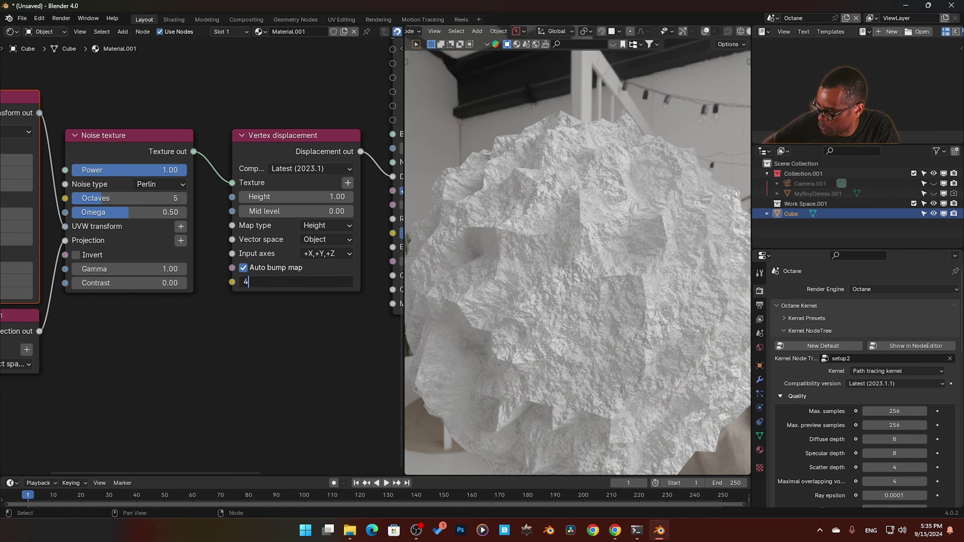
pyautogui.press('Return')
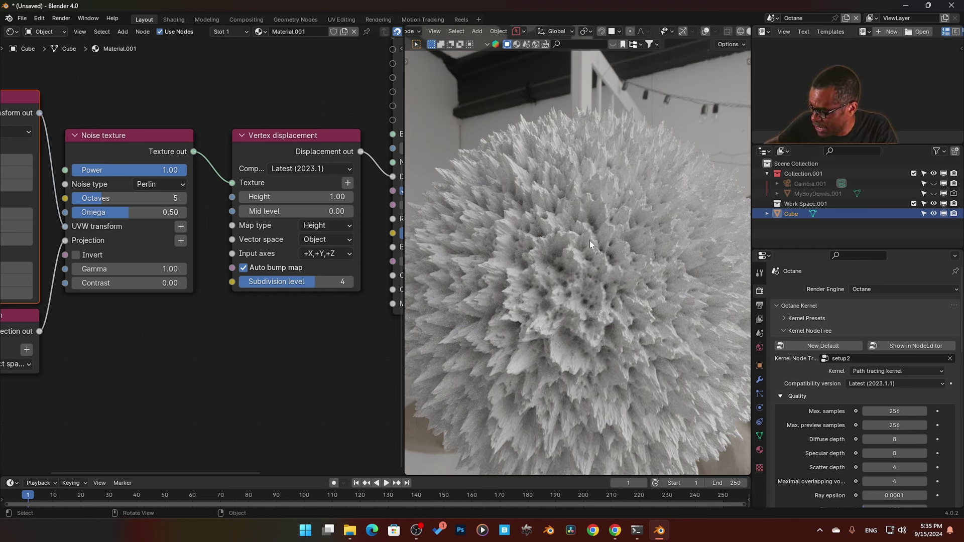
# Step: Inspect the sphere's base mesh in Edit Mode with overlays shown, returning to Object Mode with the overlays hidden
pyautogui.hotkey('ctrl', 'Tab')
pyautogui.click(651, 244)
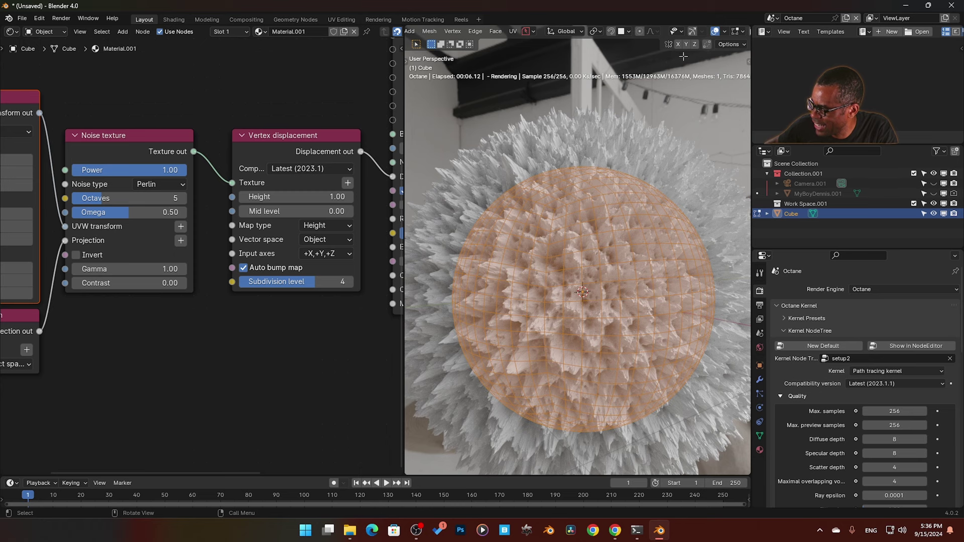
pyautogui.press('Tab')
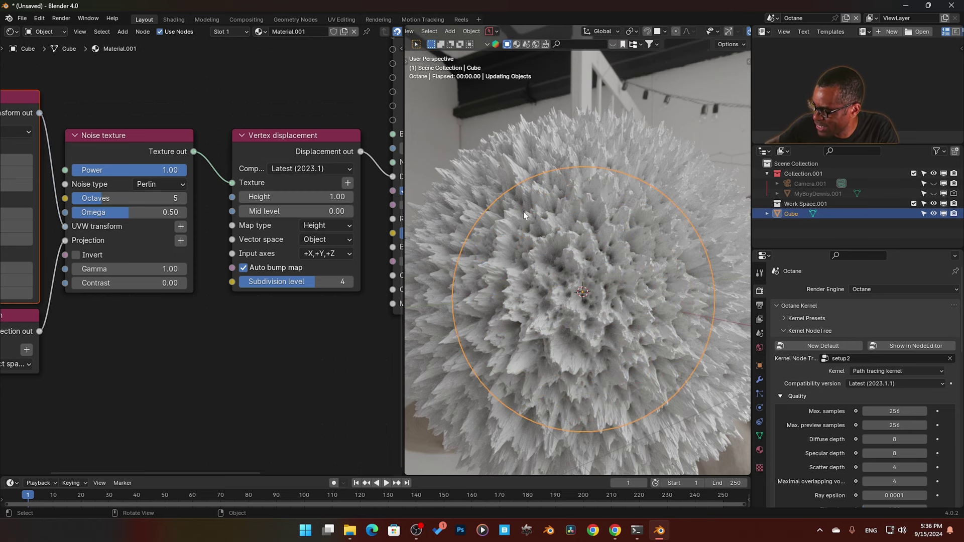
pyautogui.scroll(-3, 673, 33)
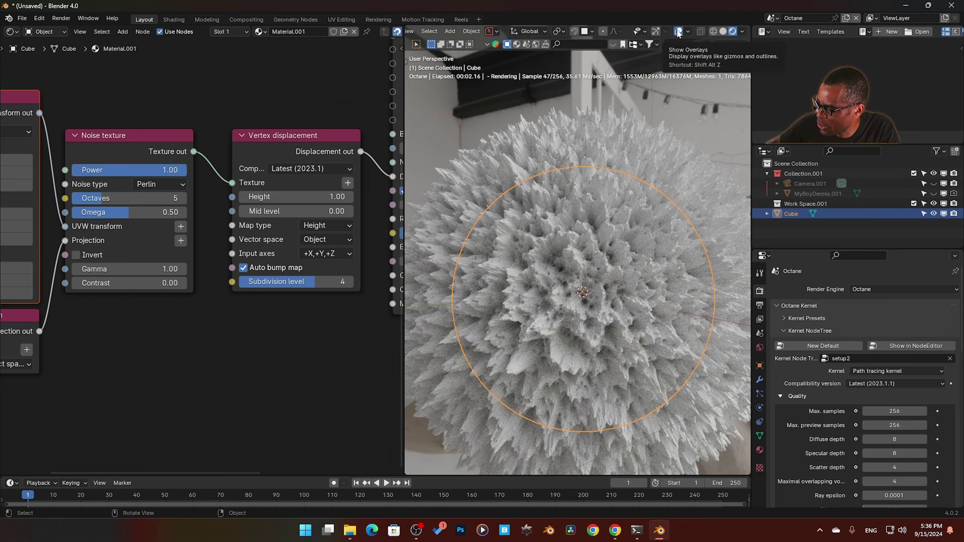
pyautogui.click(678, 32)
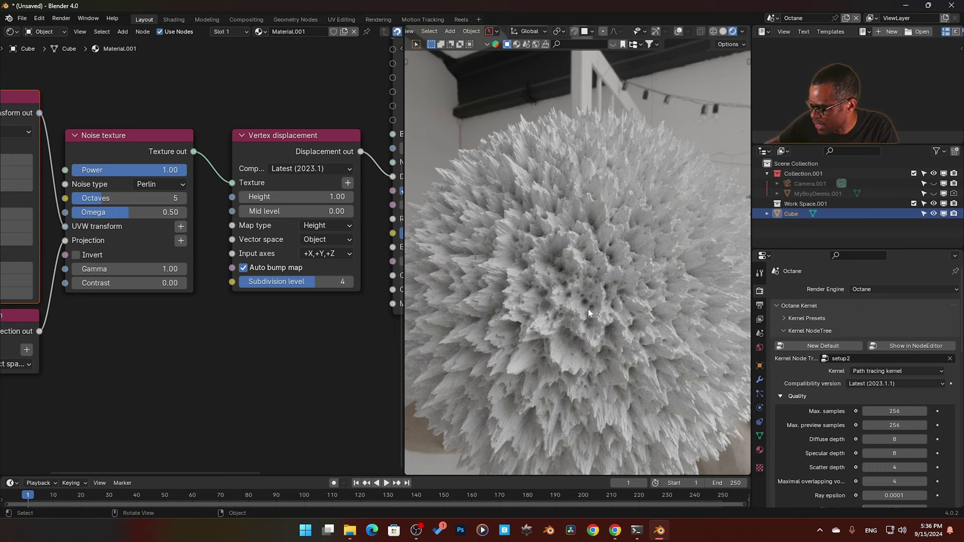
# Step: Set the Noise texture's Octaves to 11 and its Gamma to 0.5
pyautogui.keyDown('ctrl'); pyautogui.hscroll(-3, 141, 300); pyautogui.keyUp('ctrl')
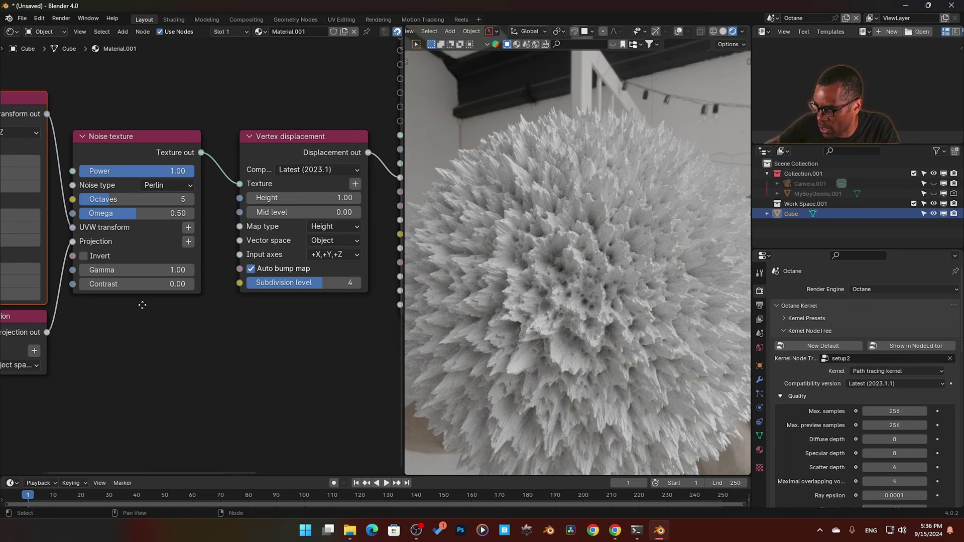
pyautogui.click(152, 136)
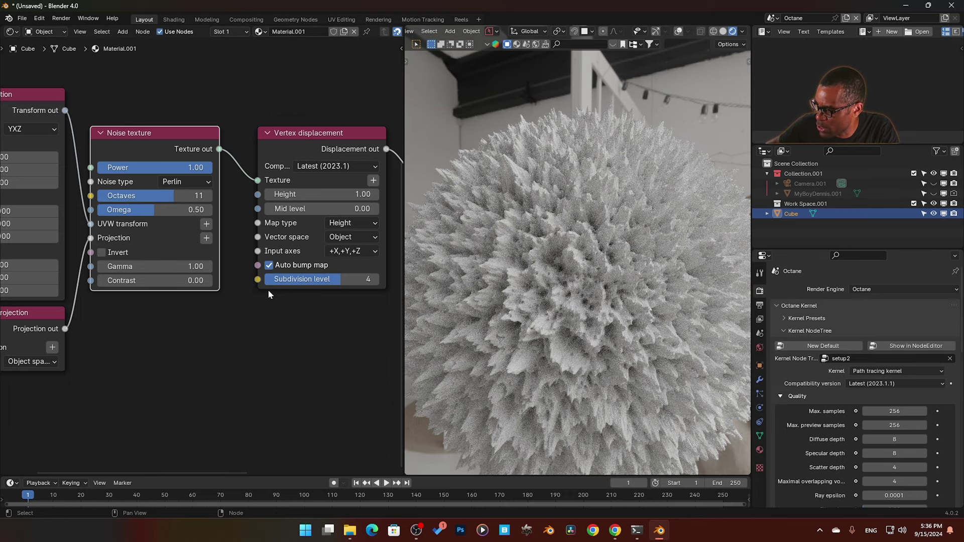
pyautogui.press('Escape')
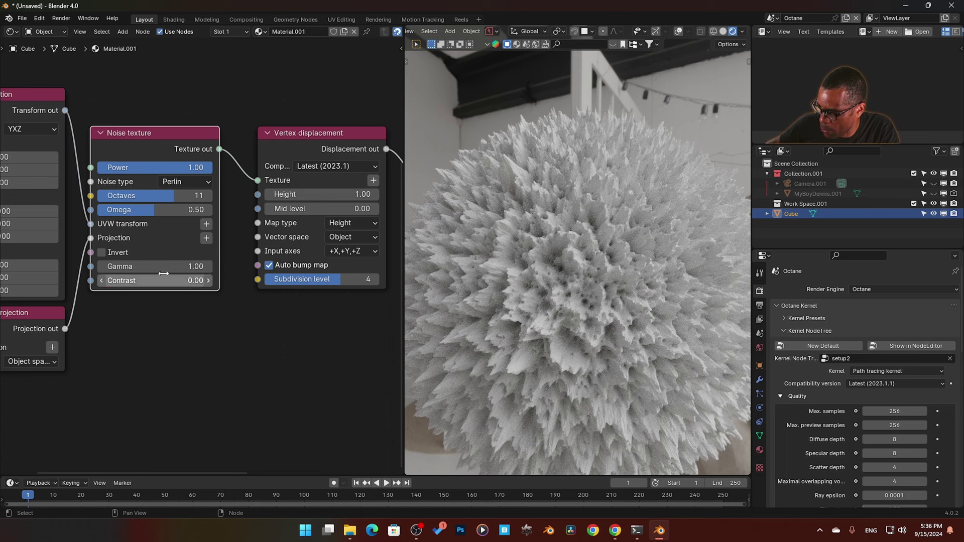
pyautogui.click(164, 267)
pyautogui.write('0.5')
pyautogui.press('Return')
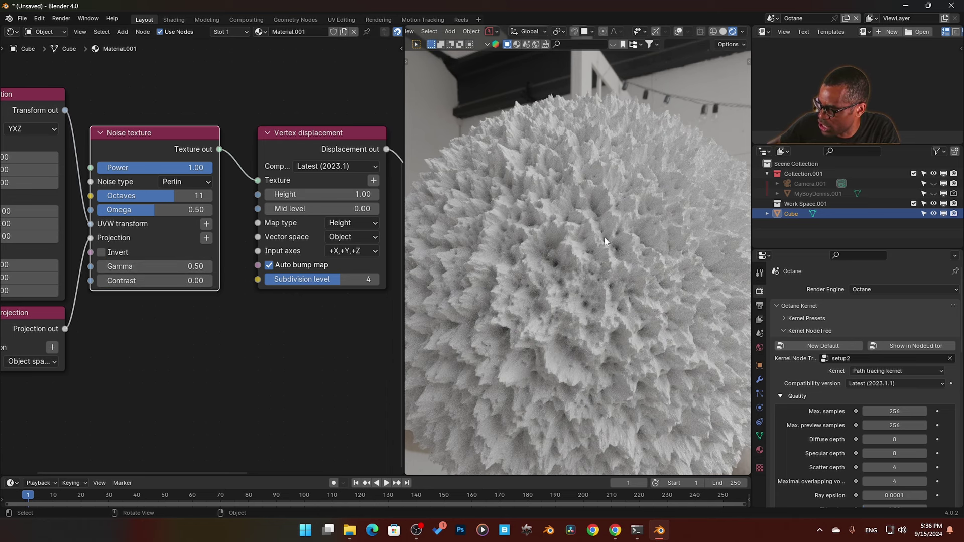
# Step: Change the Albedo colour in the Universal material's Base Layer to a golden yellow
pyautogui.moveTo(333, 101); pyautogui.dragTo(188, 268, button='middle')
pyautogui.moveTo(228, 189); pyautogui.dragTo(202, 204, button='middle')
pyautogui.click(267, 159)
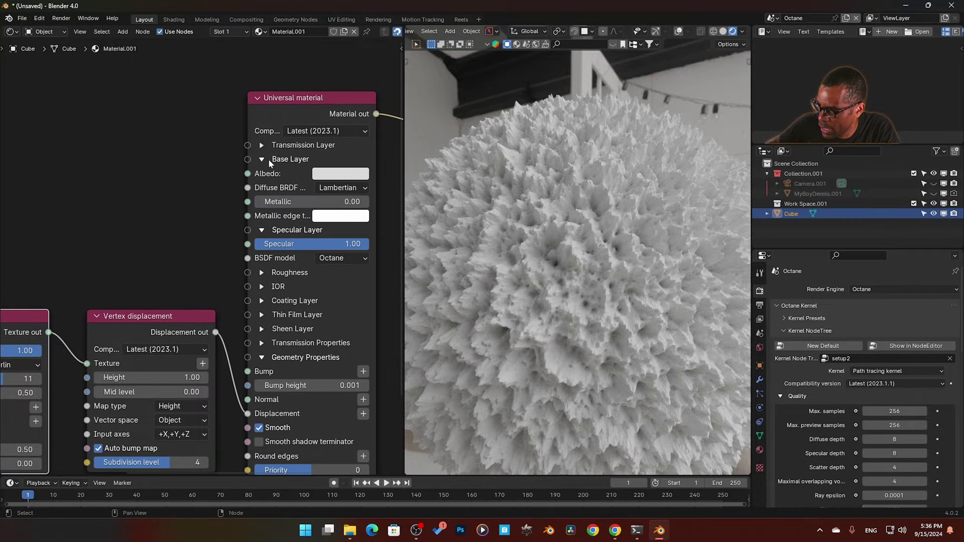
pyautogui.click(327, 173)
pyautogui.moveTo(374, 343); pyautogui.dragTo(332, 330)
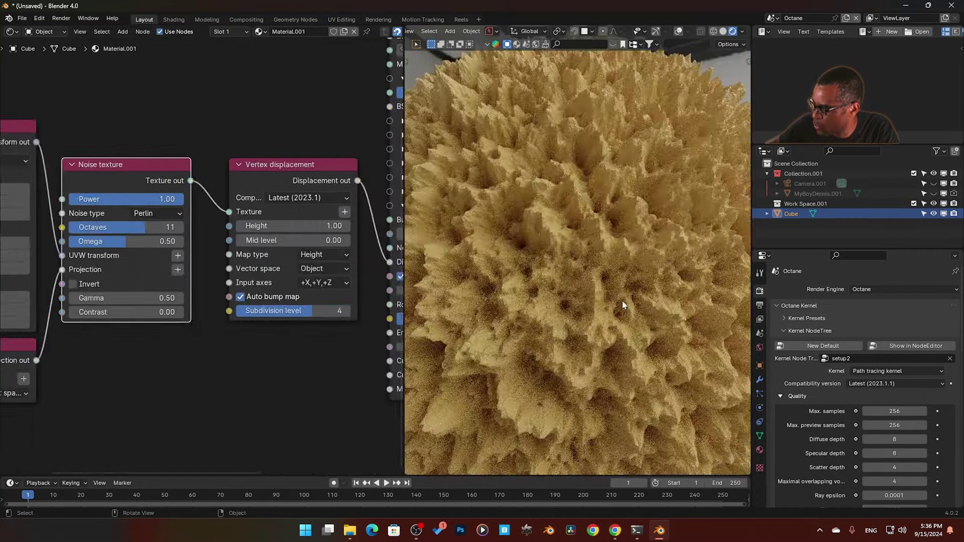
# Step: Examine the displaced surface up close and set the Noise texture's Gamma to 0.7
pyautogui.scroll(-5, 623, 301)
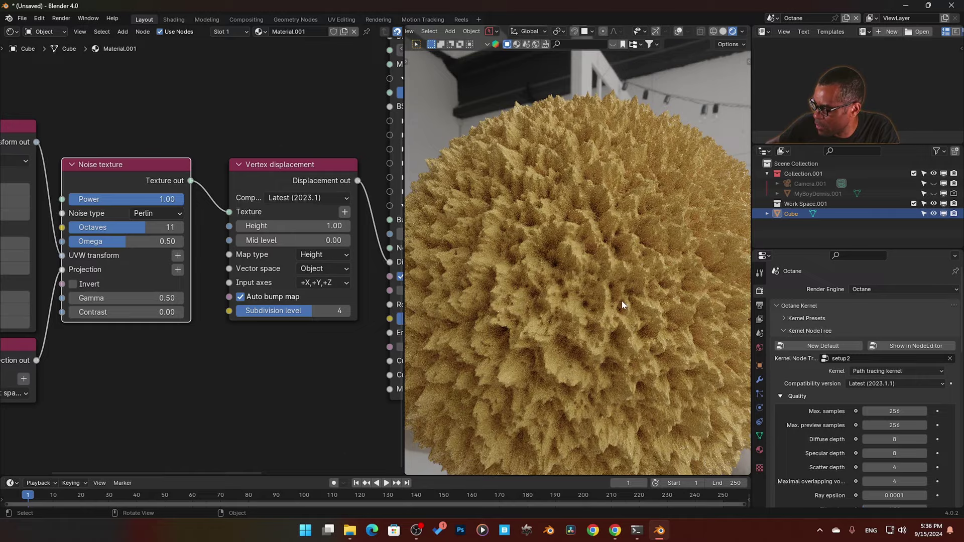
pyautogui.scroll(8, 623, 301)
pyautogui.scroll(1, 623, 304)
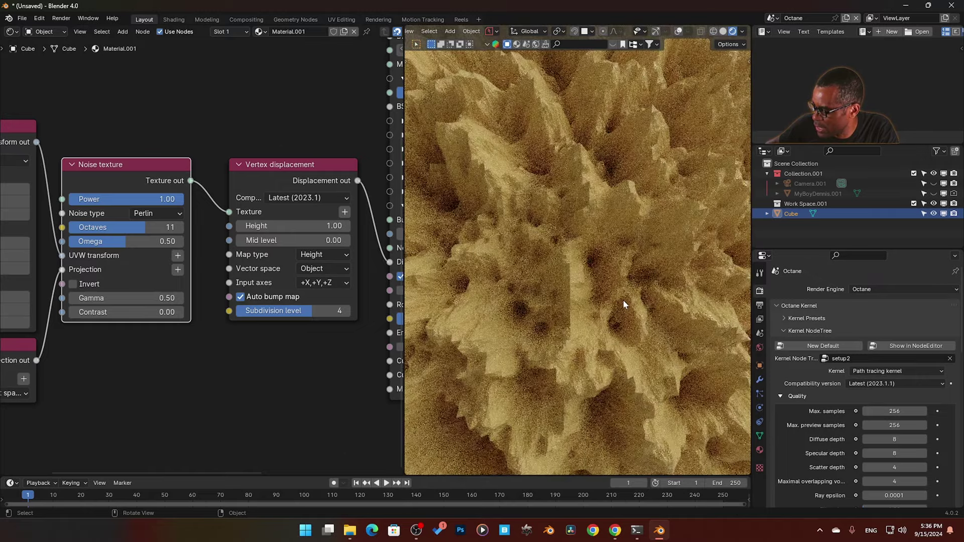
pyautogui.scroll(3, 623, 304)
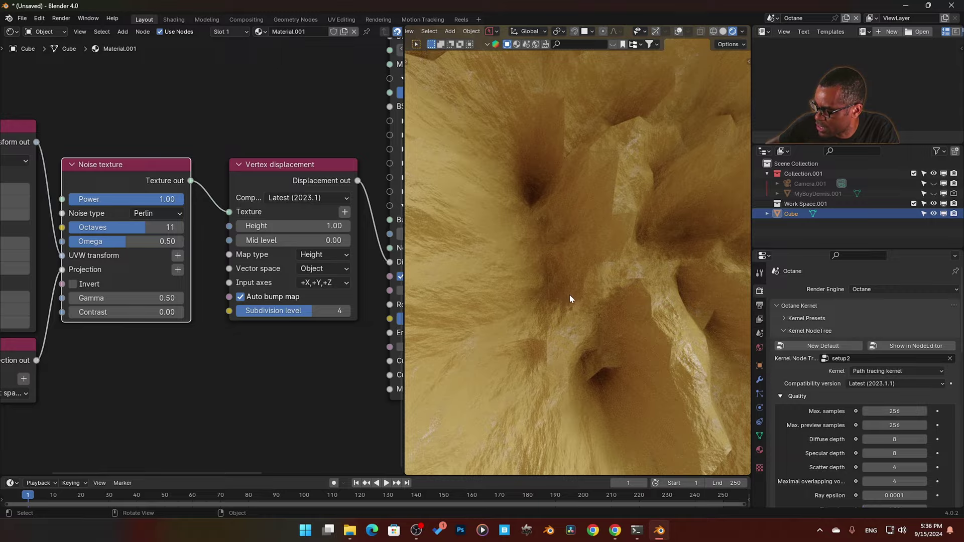
pyautogui.scroll(-10, 563, 304)
pyautogui.moveTo(564, 303); pyautogui.dragTo(545, 295, button='middle')
pyautogui.moveTo(126, 308); pyautogui.dragTo(169, 284, button='middle')
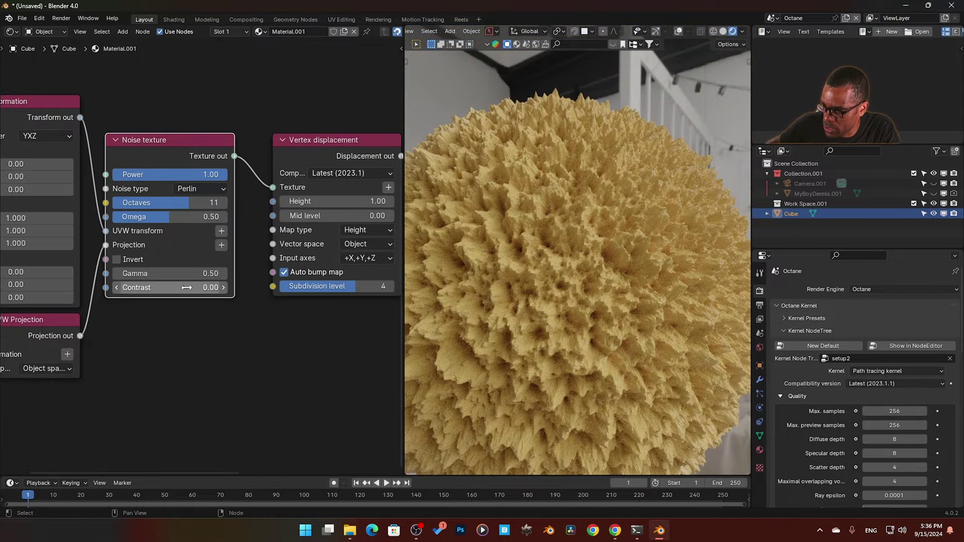
pyautogui.click(181, 273)
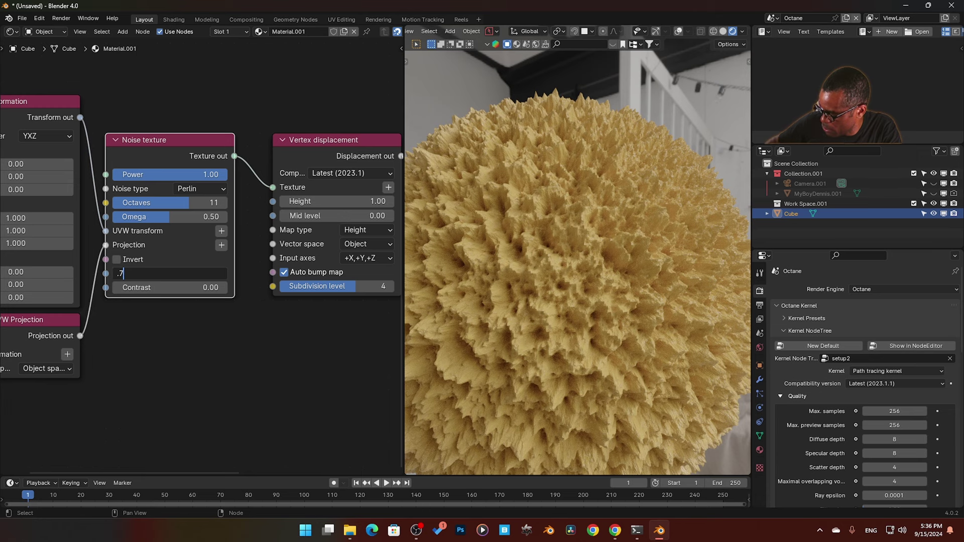
pyautogui.write('.7')
pyautogui.press('Return')
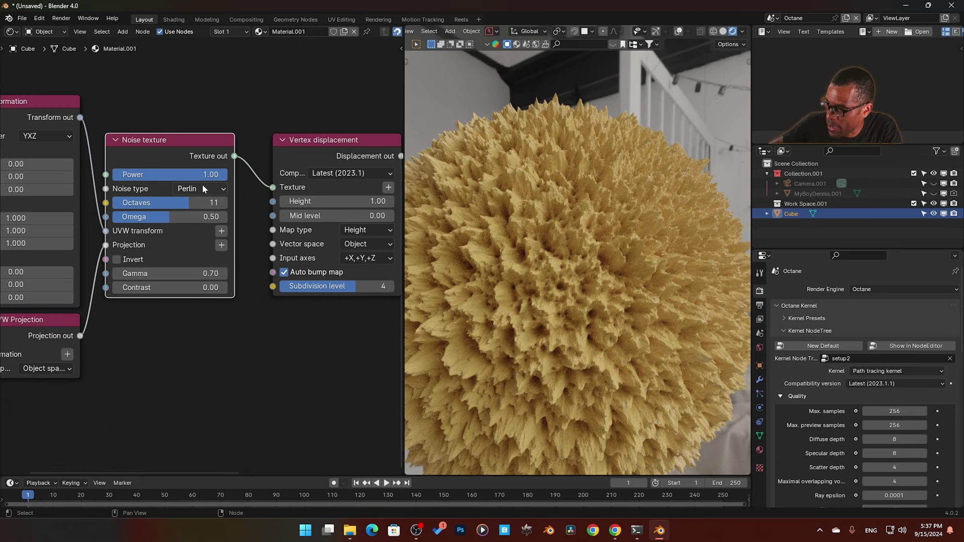
# Step: Switch the Noise texture's type to Chips, with Gamma at 1 and Contrast at 10
pyautogui.click(206, 189)
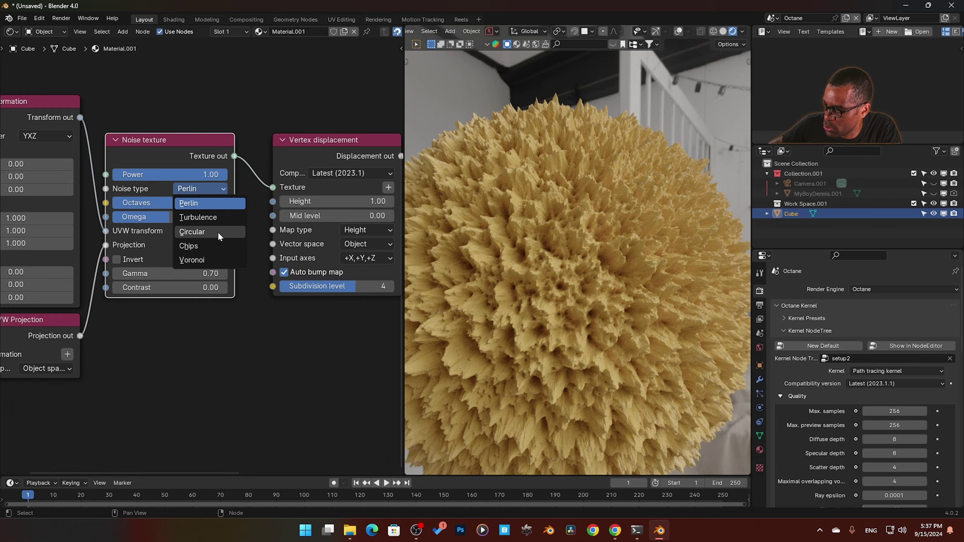
pyautogui.click(217, 245)
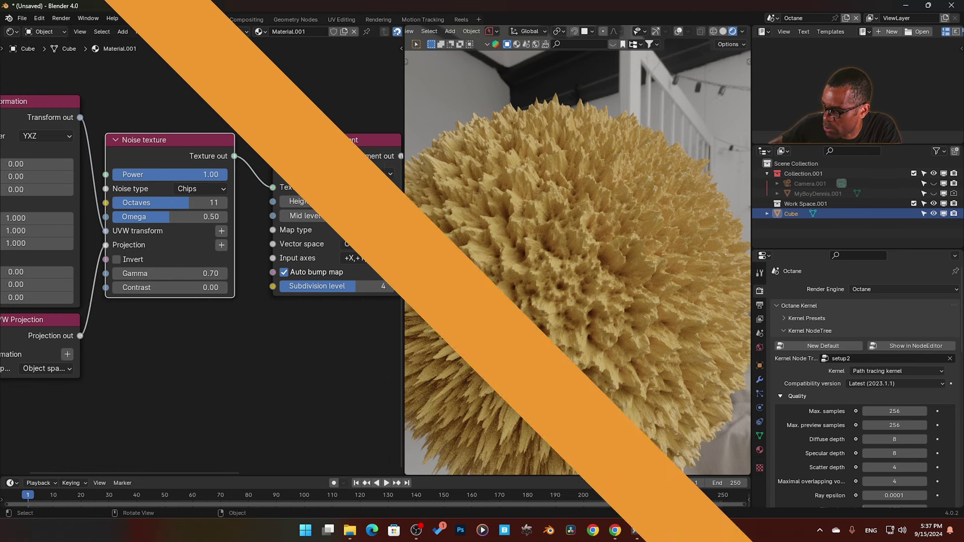
pyautogui.click(183, 274)
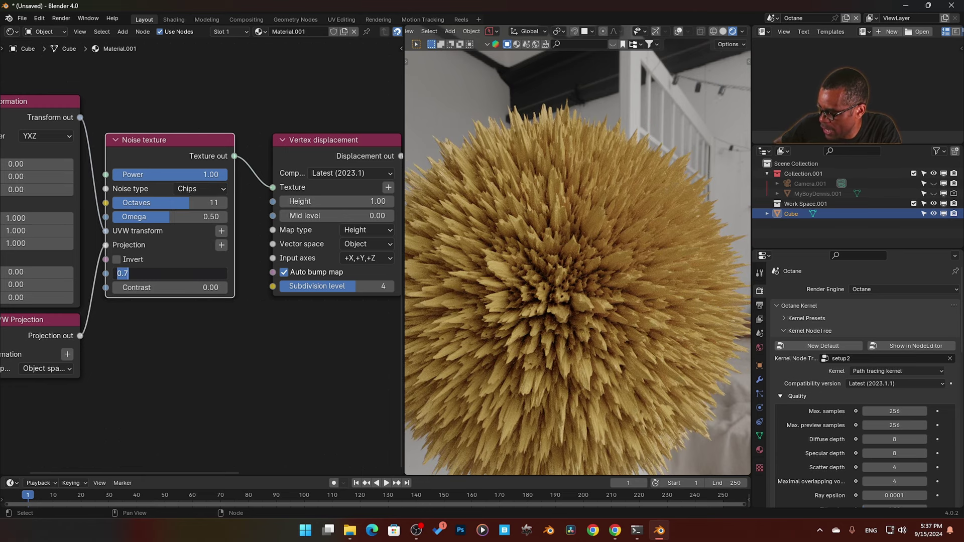
pyautogui.write('1')
pyautogui.press('Tab')
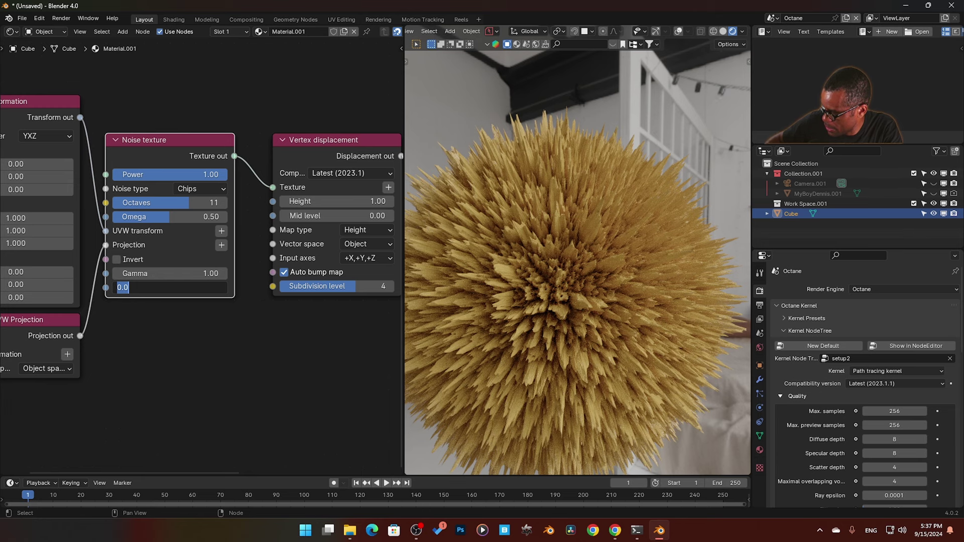
pyautogui.write('1')
pyautogui.press('Return')
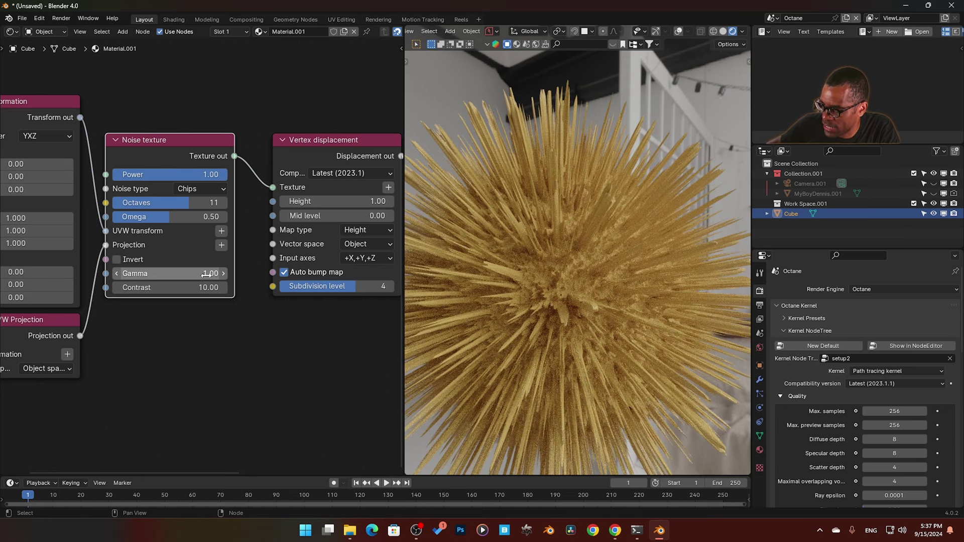
# Step: Set the Noise texture's Gamma to 0.2 and its Contrast to 2
pyautogui.click(206, 274)
pyautogui.press('BackSpace')
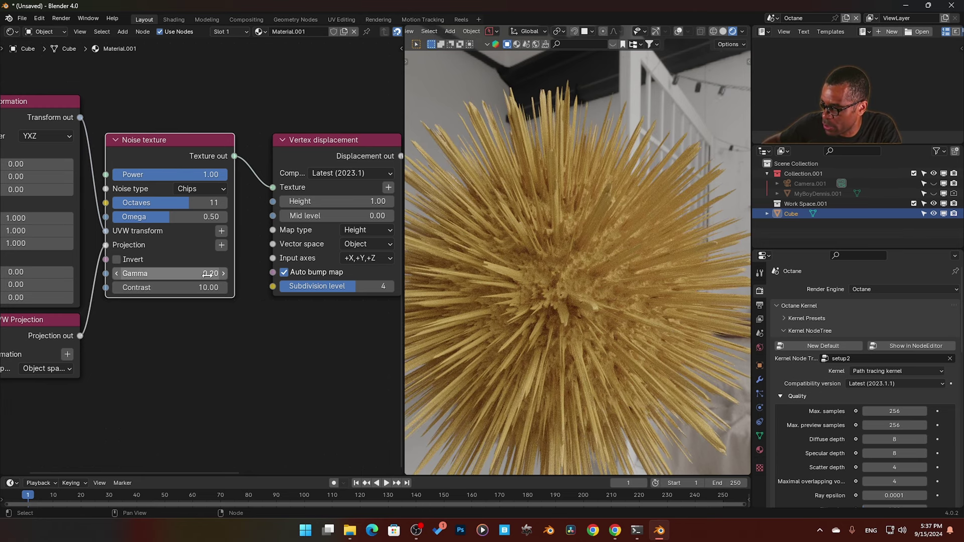
pyautogui.press('Tab')
pyautogui.write('2')
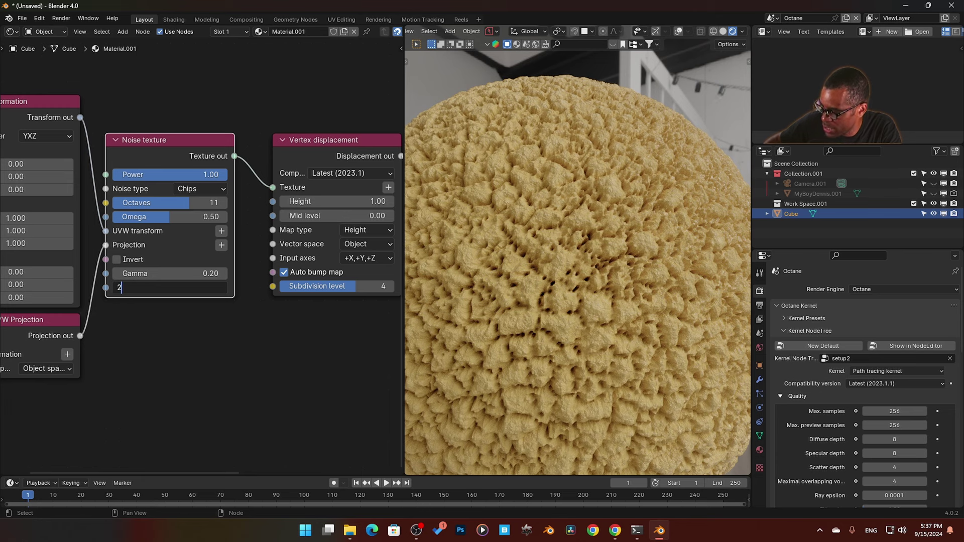
pyautogui.press('Return')
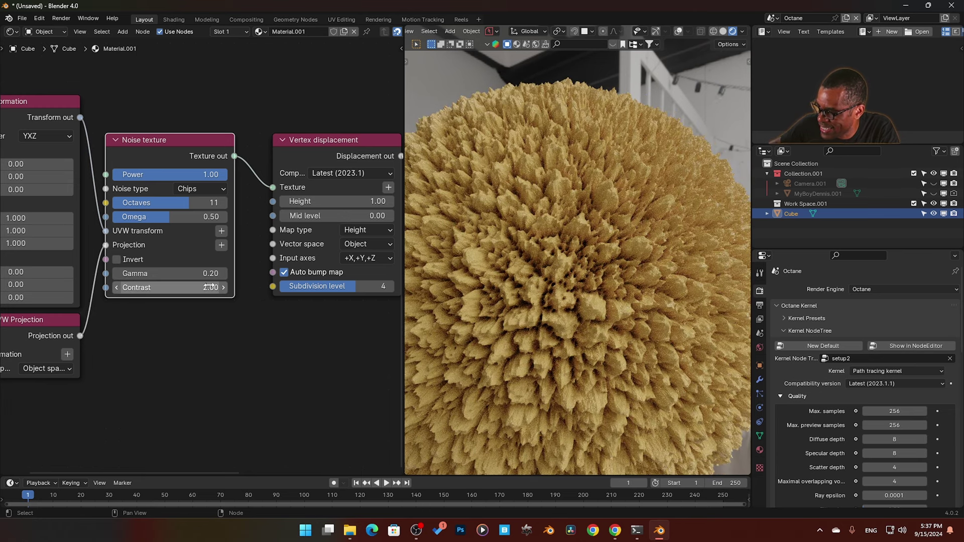
# Step: Set the Noise texture to Turbulence with Octaves 9, Gamma 0.08 and Contrast 0, and check the displaced surface
pyautogui.click(206, 274)
pyautogui.write('0.08')
pyautogui.press('Return')
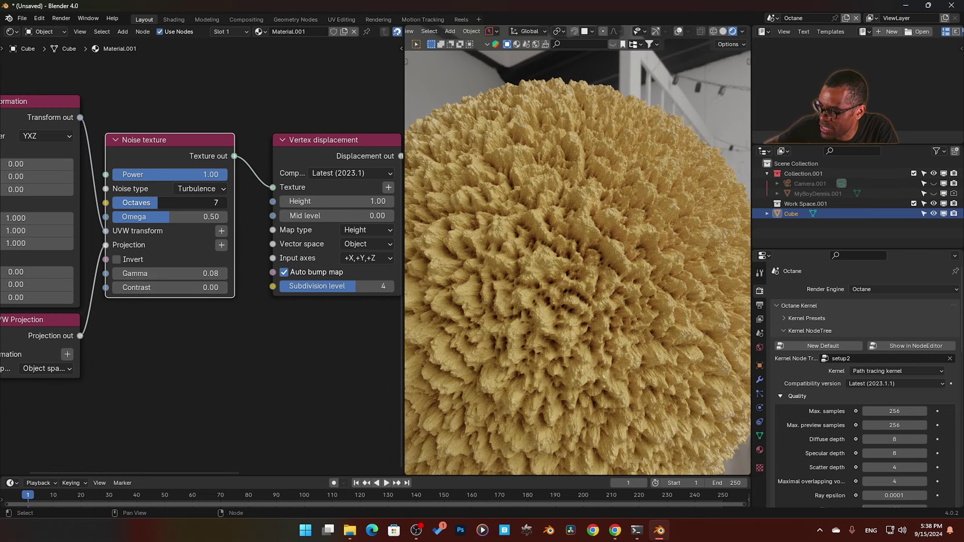
pyautogui.moveTo(157, 202); pyautogui.dragTo(173, 203)
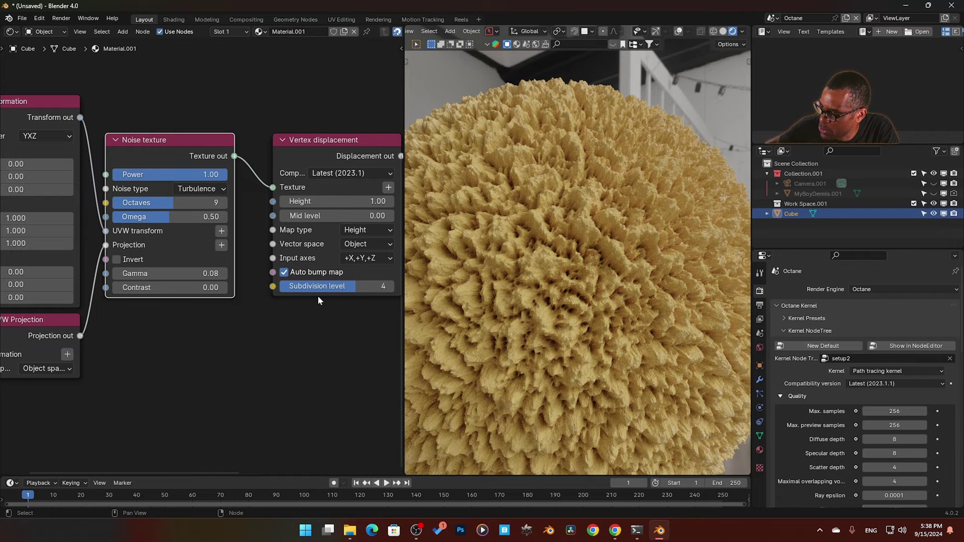
pyautogui.scroll(3, 550, 297)
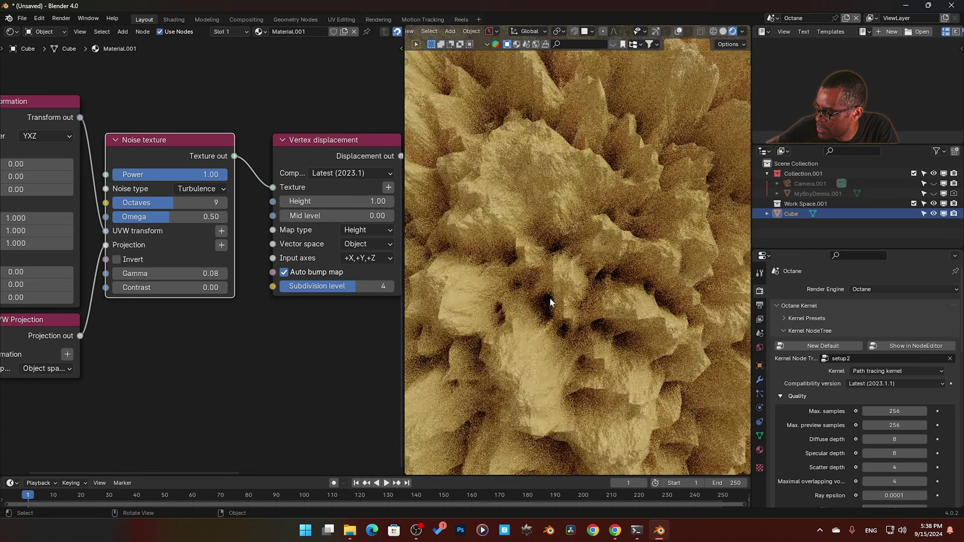
pyautogui.scroll(-3, 550, 297)
pyautogui.scroll(3, 552, 302)
pyautogui.scroll(-3, 553, 301)
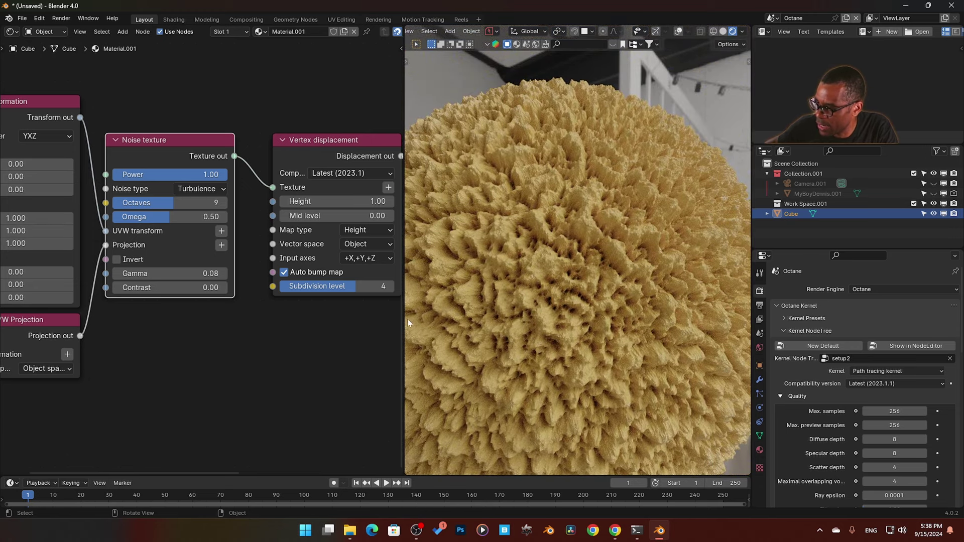
pyautogui.scroll(-3, 547, 281)
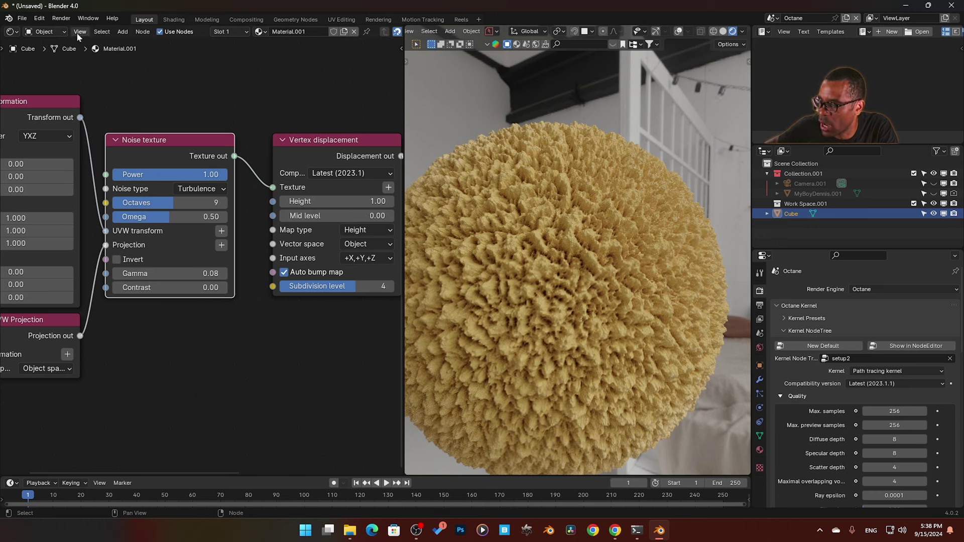
# Step: Switch the Shader Editor to the World nodes and connect the black Texture environment to the Visible Environment input
pyautogui.click(52, 34)
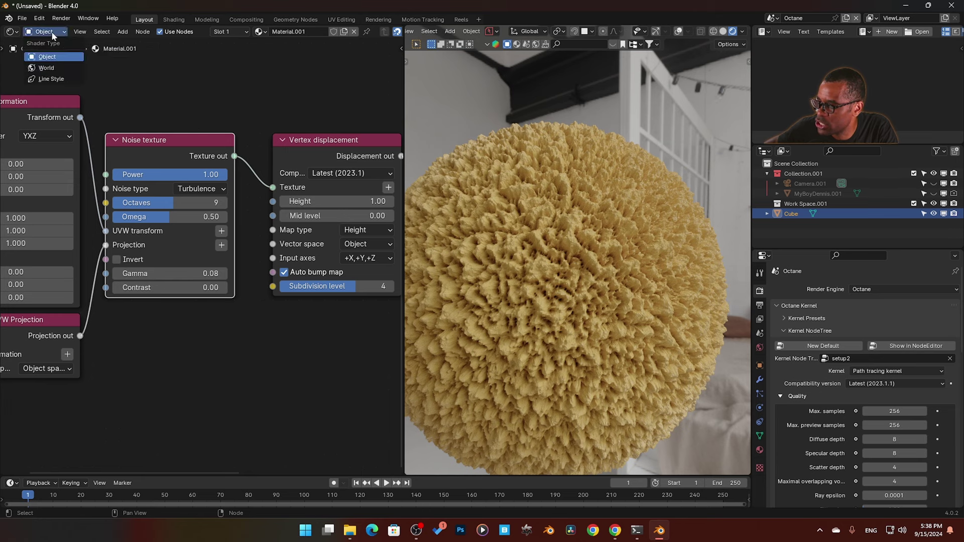
pyautogui.click(56, 62)
pyautogui.scroll(-1, 249, 221)
pyautogui.moveTo(249, 221); pyautogui.dragTo(63, 295, button='middle')
pyautogui.moveTo(257, 254); pyautogui.dragTo(332, 113)
pyautogui.moveTo(284, 229); pyautogui.dragTo(323, 224, button='middle')
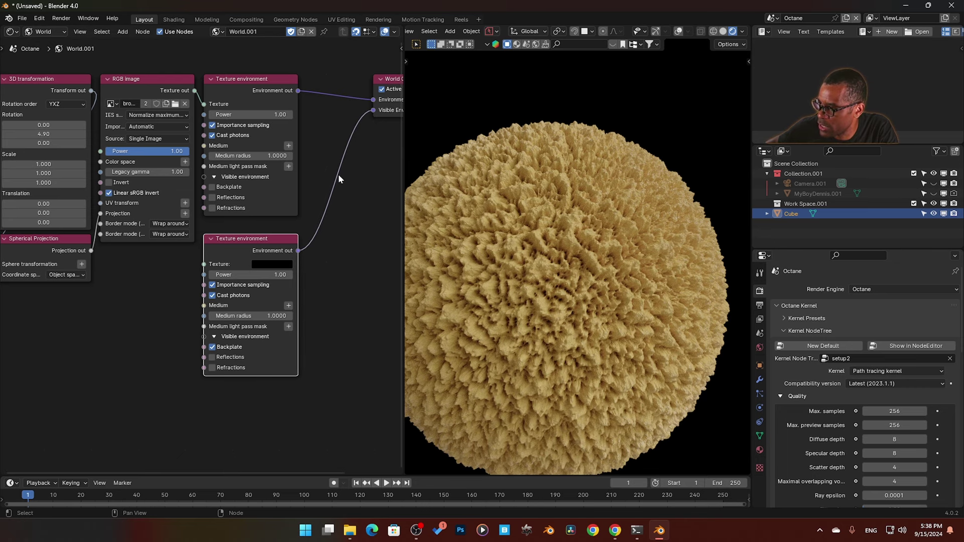
# Step: Set the Power of the Texture environment fed by the RGB image to 0
pyautogui.click(251, 114)
pyautogui.write('0')
pyautogui.press('Return')
# Step: Add an Octane Area Light above the sphere, scale it up, and show its object nodes in the Shader Editor
pyautogui.hotkey('shift', 'a')
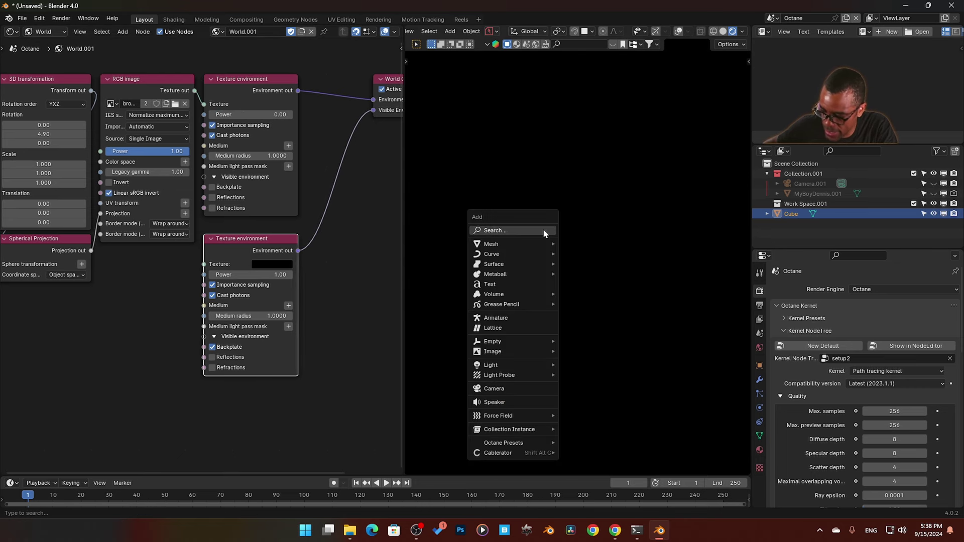
pyautogui.click(758, 407)
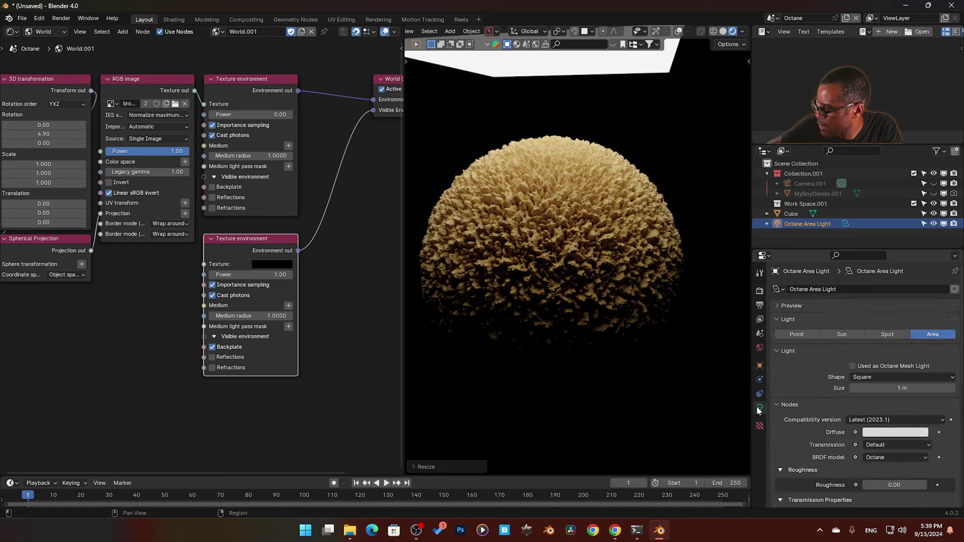
pyautogui.moveTo(135, 239); pyautogui.dragTo(155, 271, button='middle')
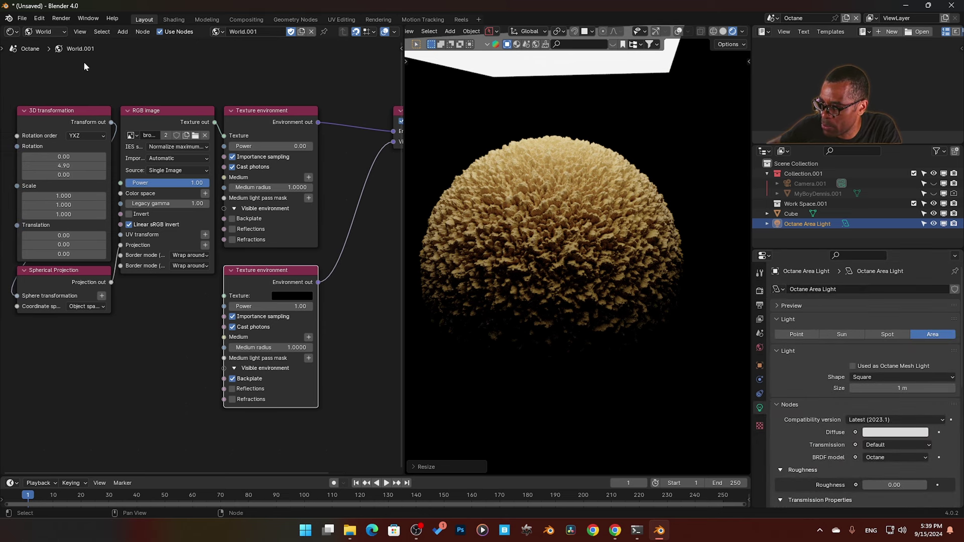
pyautogui.click(45, 31)
pyautogui.click(47, 45)
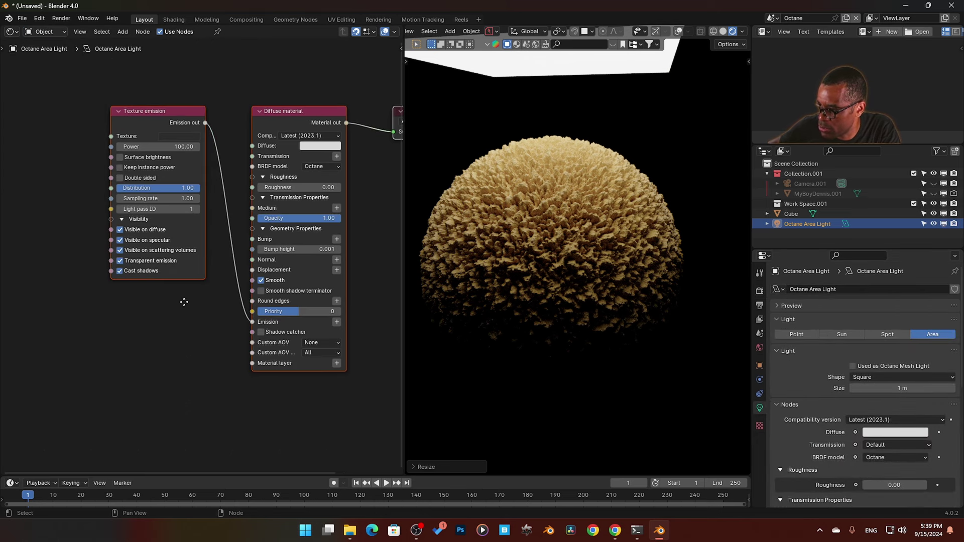
# Step: Set the Power of the area light's Texture emission node to 150
pyautogui.moveTo(183, 301); pyautogui.dragTo(180, 304, button='middle')
pyautogui.click(150, 146)
pyautogui.write('1')
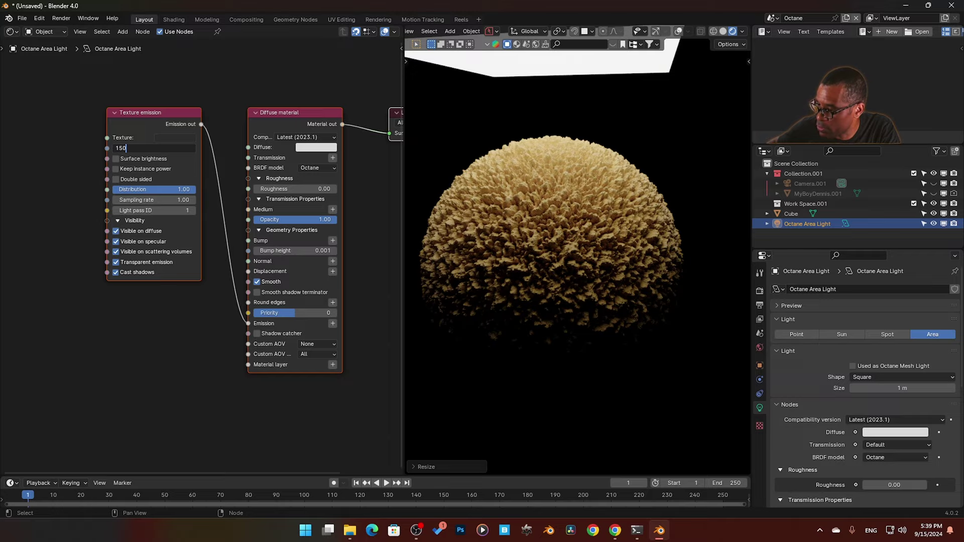
pyautogui.write('50')
pyautogui.press('Return')
# Step: Show the Octane imager settings beside a widened 3D viewport and clear the OCIO view
pyautogui.press('n')
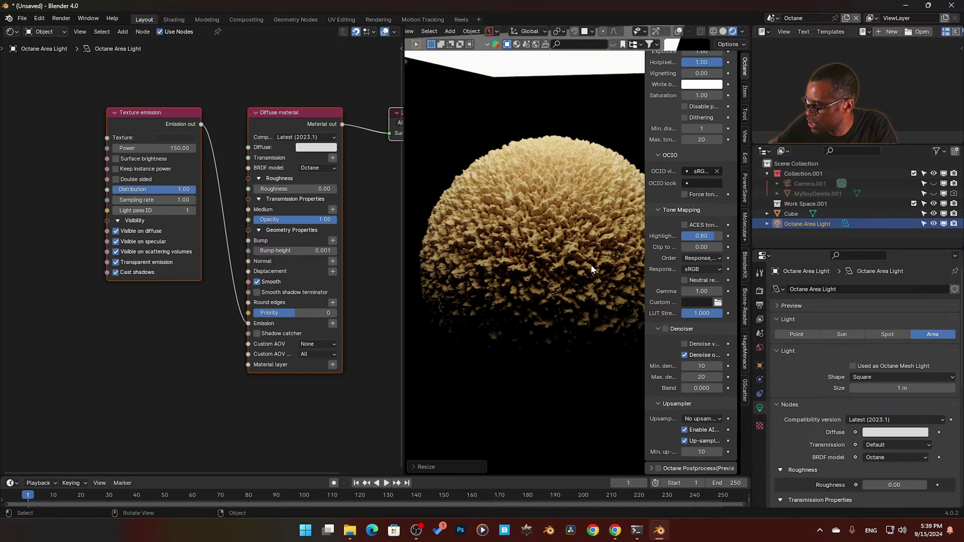
pyautogui.moveTo(402, 192); pyautogui.dragTo(258, 192)
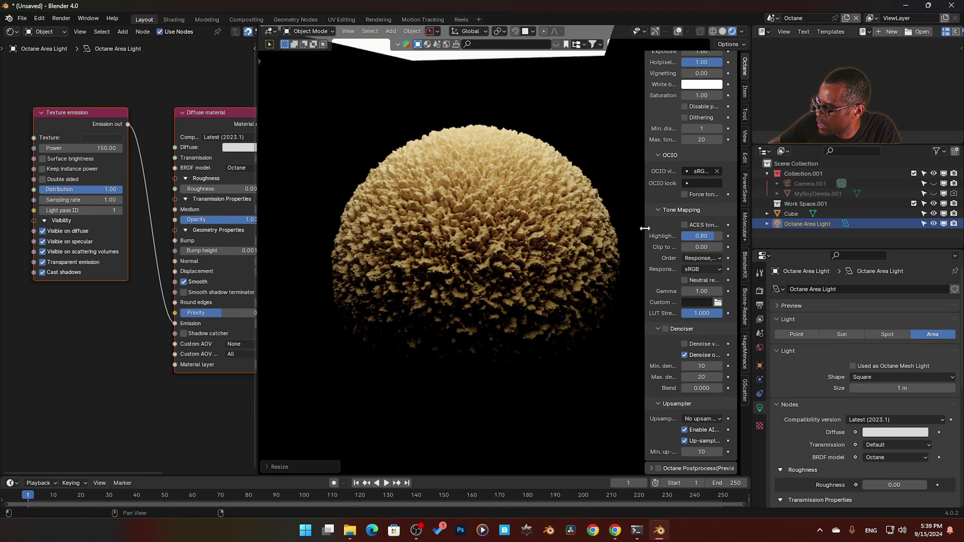
pyautogui.moveTo(645, 226); pyautogui.dragTo(631, 211)
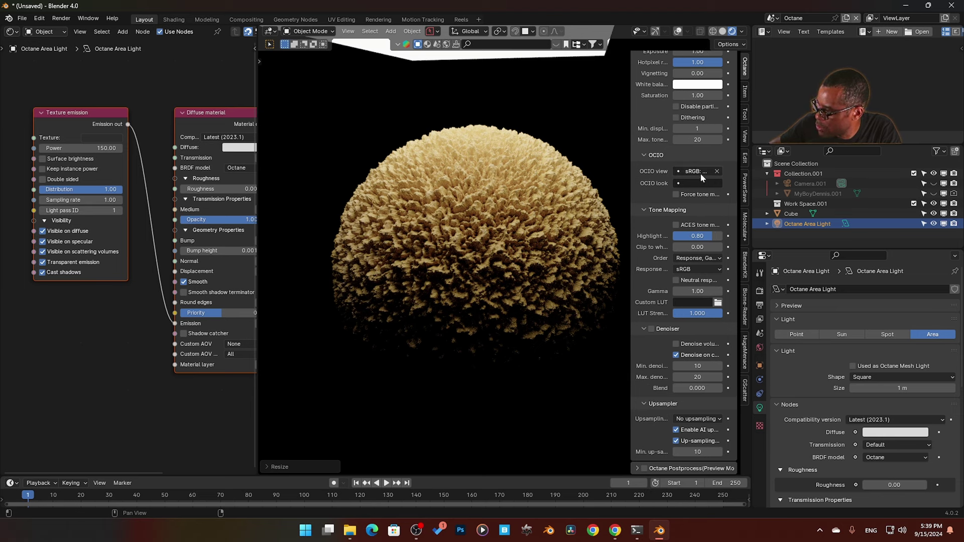
pyautogui.click(717, 171)
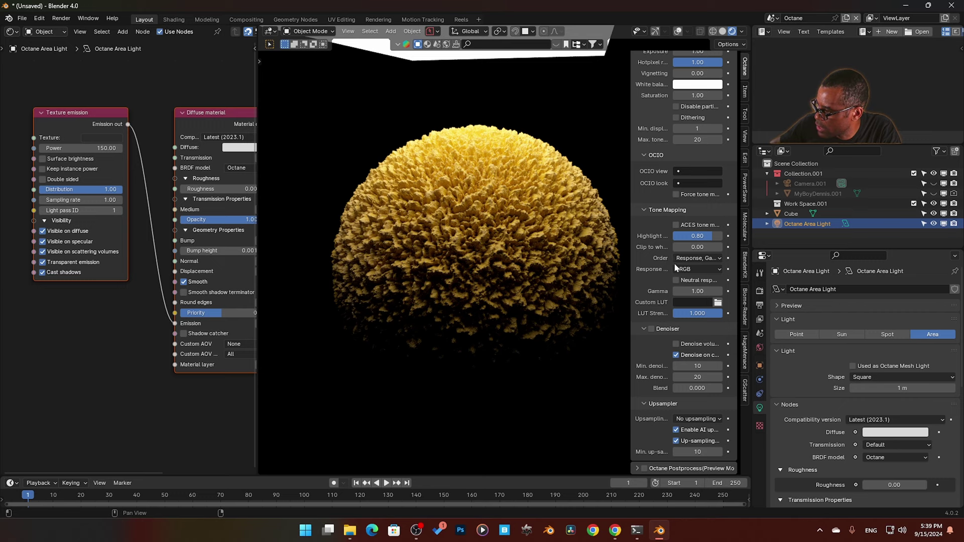
# Step: Try ACES tone mapping on the preview and turn it back off
pyautogui.click(676, 225)
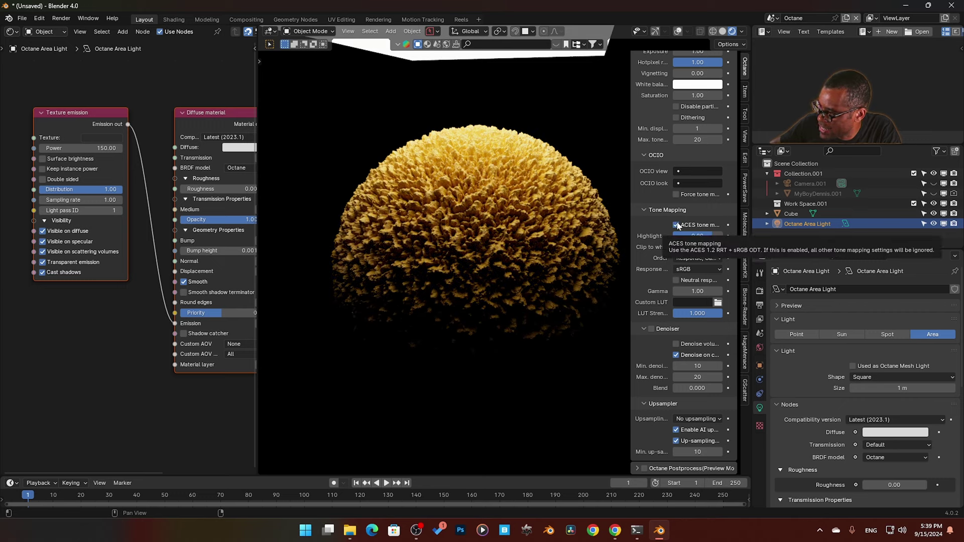
pyautogui.click(677, 225)
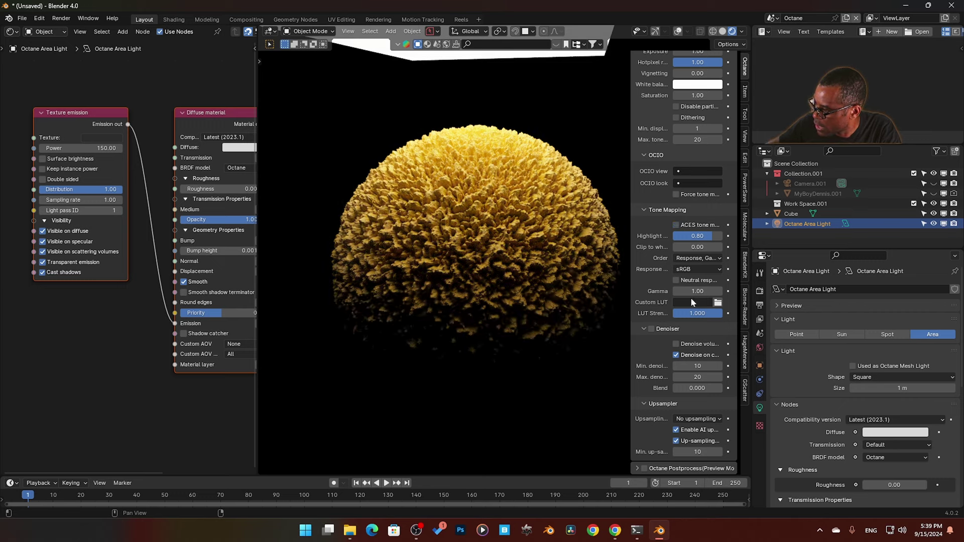
pyautogui.moveTo(629, 264); pyautogui.dragTo(622, 263)
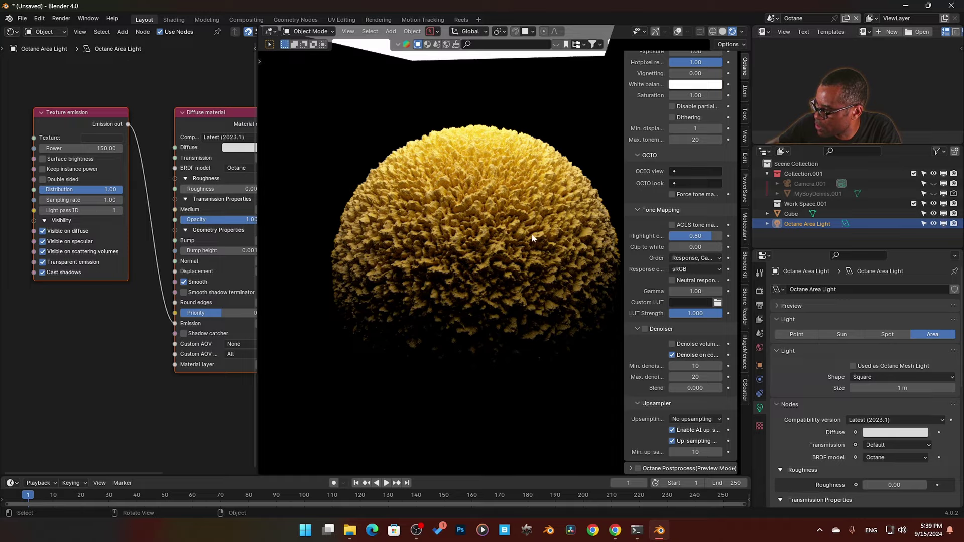
pyautogui.keyDown('shift'); pyautogui.moveTo(525, 236); pyautogui.dragTo(478, 240, button='middle'); pyautogui.keyUp('shift')
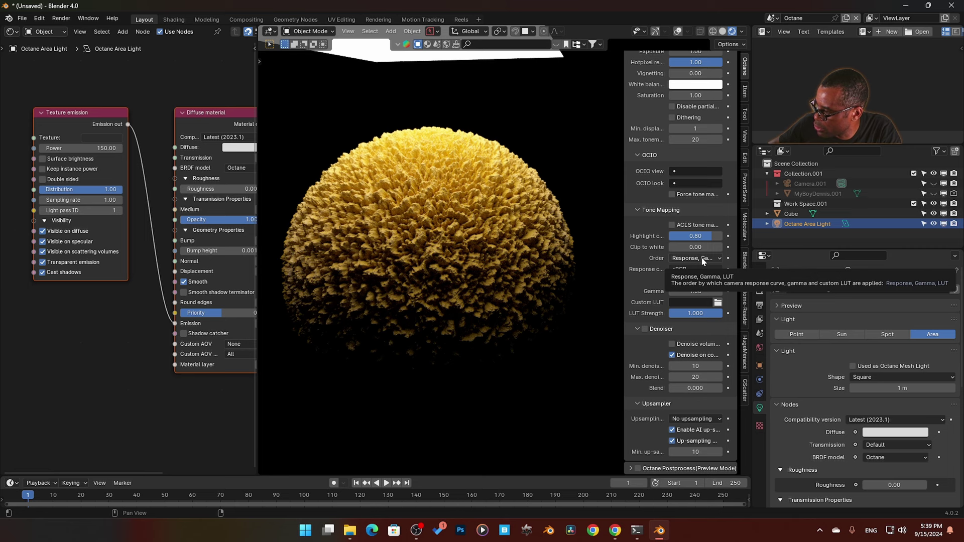
# Step: Try the Agfa film response curves in the tone mapping settings, starting with Agfacolor Futura 100CD
pyautogui.click(683, 270)
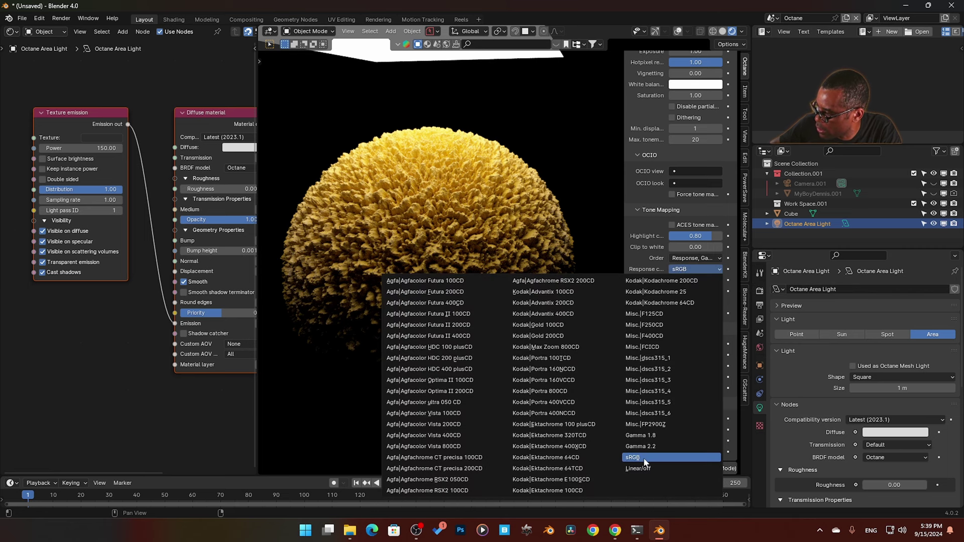
pyautogui.click(417, 283)
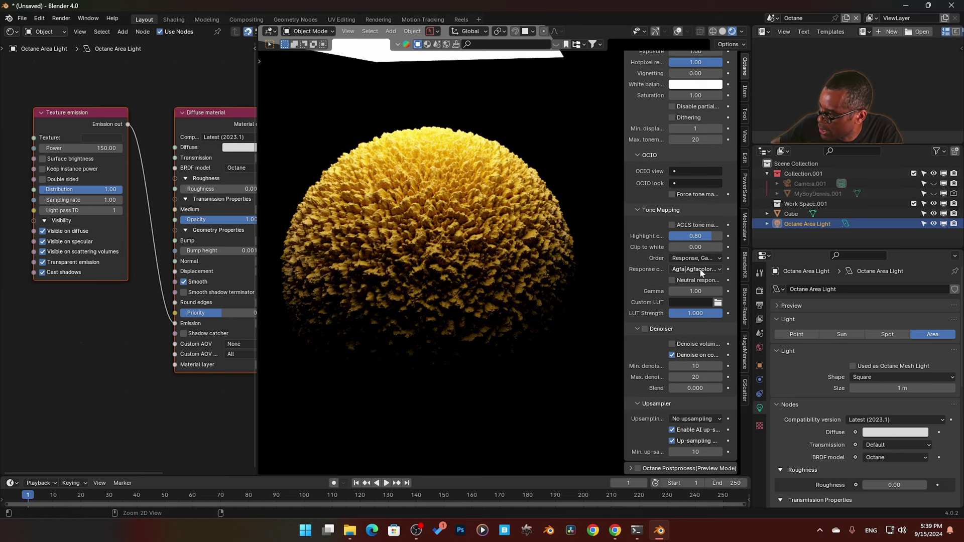
pyautogui.keyDown('ctrl'); pyautogui.scroll(-5, 700, 269); pyautogui.keyUp('ctrl')
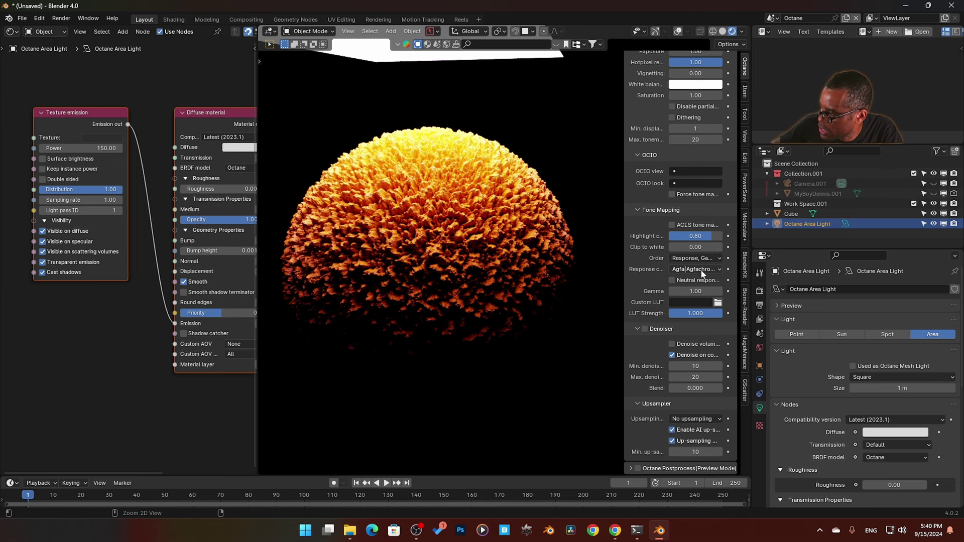
pyautogui.scroll(2, 699, 267)
pyautogui.keyDown('ctrl'); pyautogui.scroll(1, 699, 266); pyautogui.keyUp('ctrl')
# Step: Set the tone mapping response curve to Kodak|Gold 100CD and check the sphere and light
pyautogui.click(694, 337)
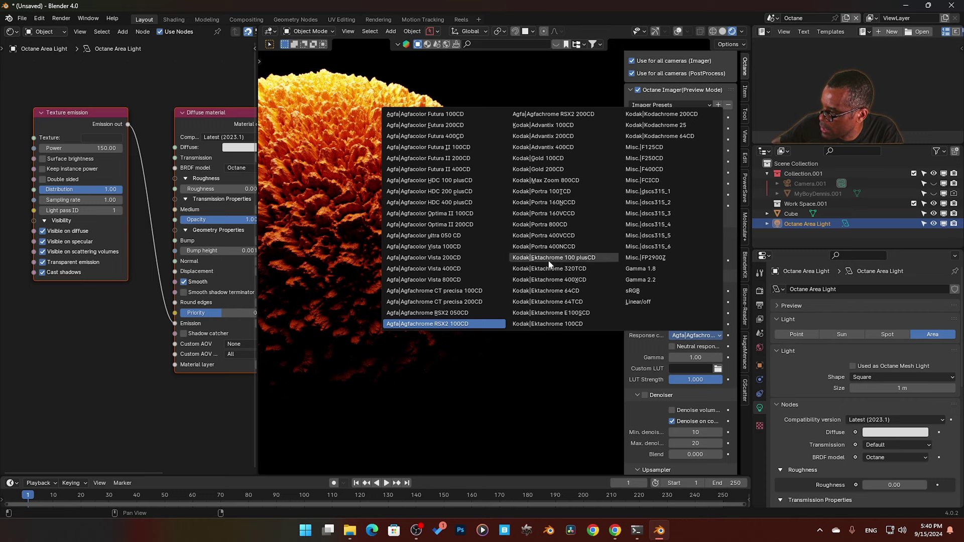
pyautogui.click(553, 159)
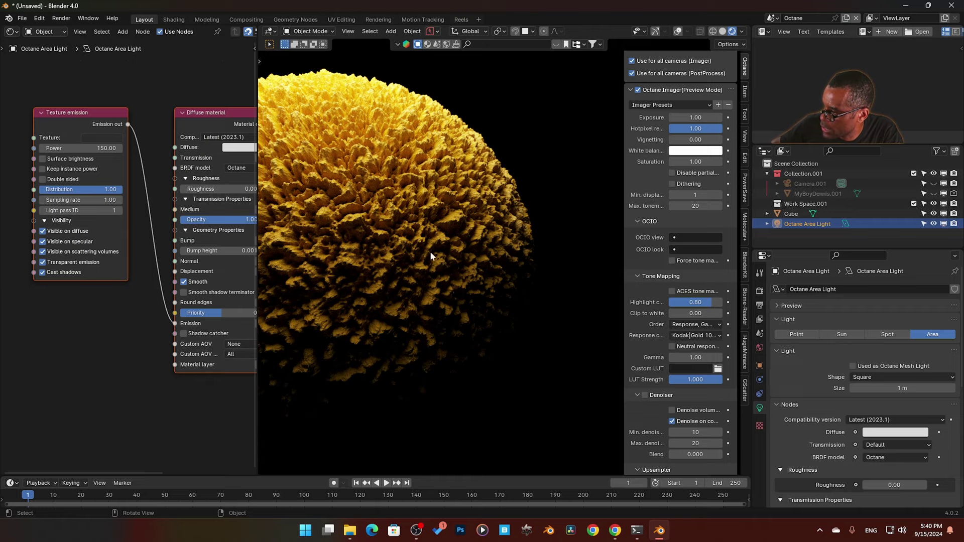
pyautogui.moveTo(436, 286); pyautogui.dragTo(417, 302, button='middle')
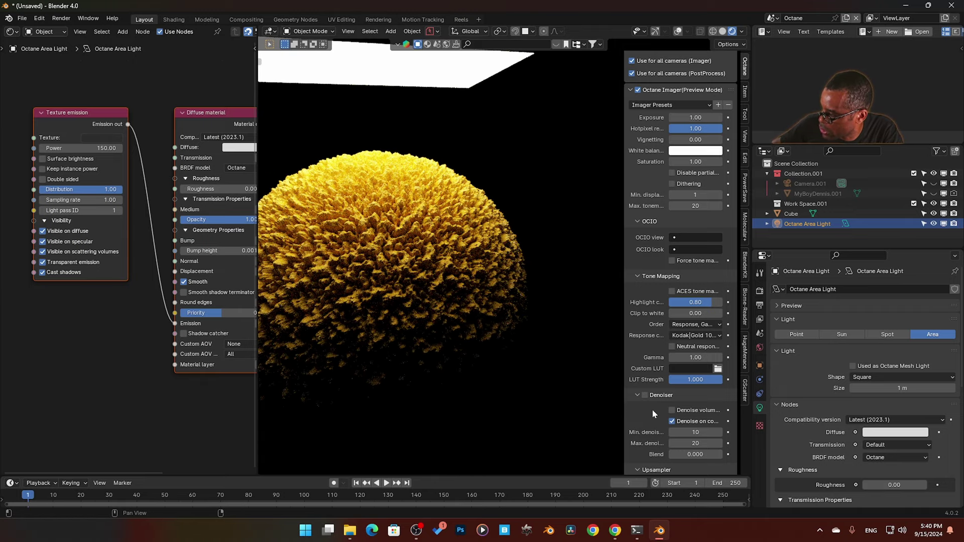
# Step: Enable Octane Postprocess for the preview and expand its settings
pyautogui.scroll(-3, 652, 409)
pyautogui.scroll(-1, 648, 410)
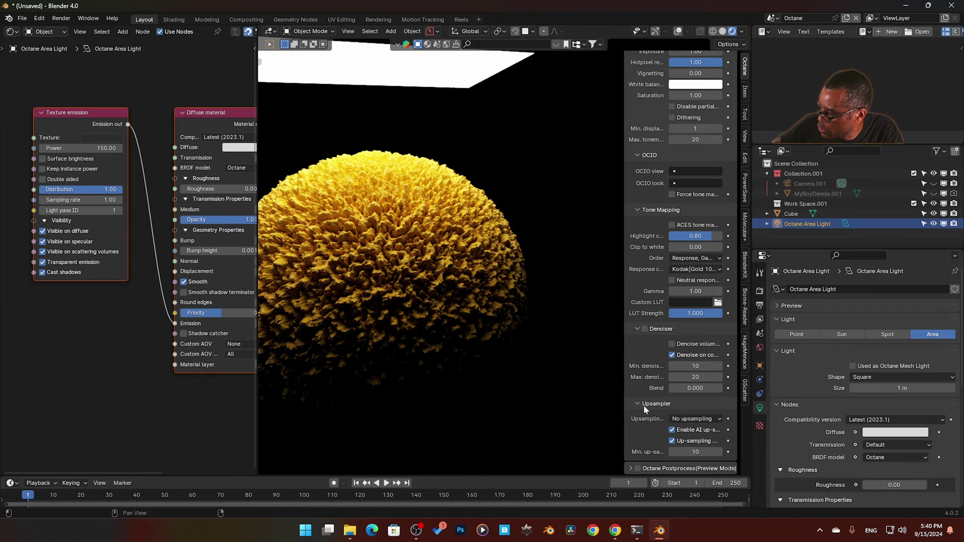
pyautogui.click(638, 468)
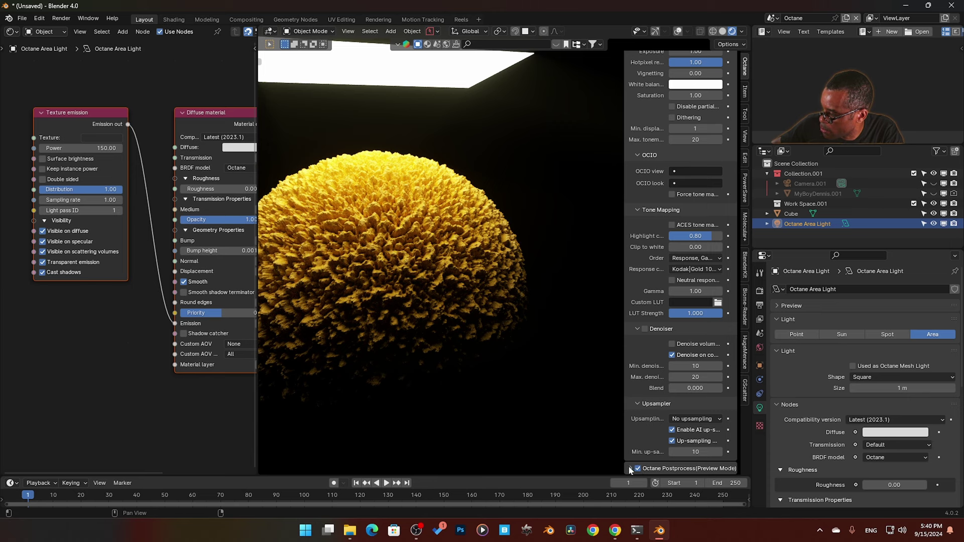
pyautogui.click(631, 468)
pyautogui.scroll(-15, 653, 412)
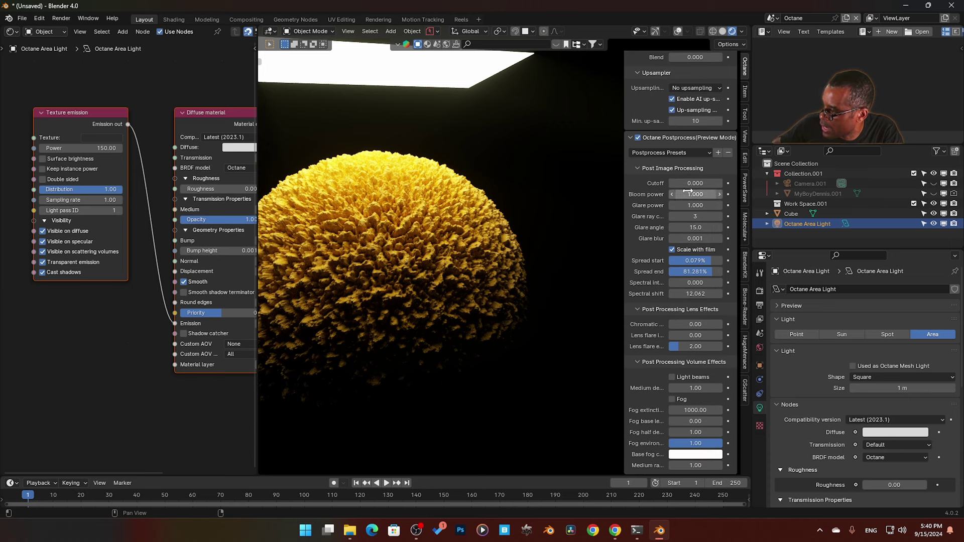
# Step: Set the postprocess Bloom power to 20 and the Cutoff to about 4.55
pyautogui.doubleClick(696, 195)
pyautogui.write('2')
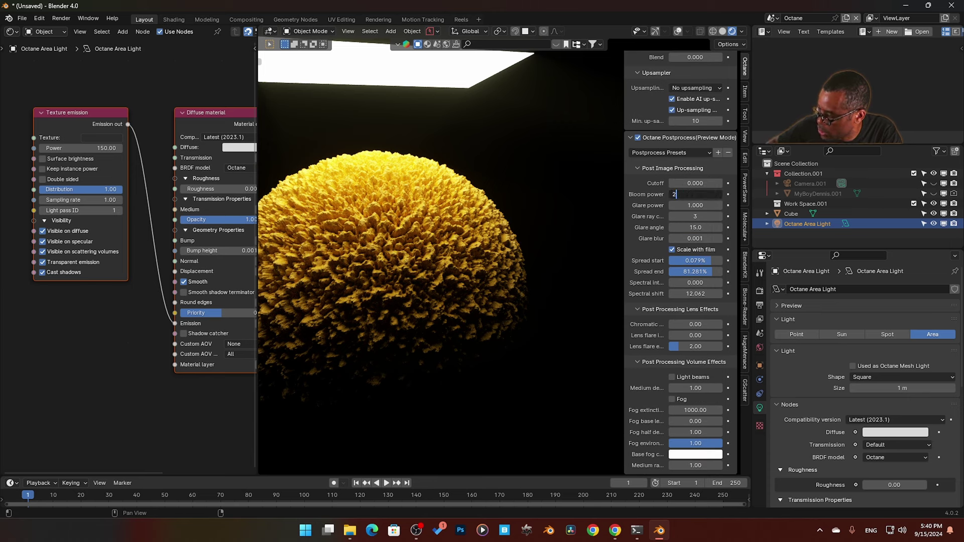
pyautogui.write('0')
pyautogui.press('Return')
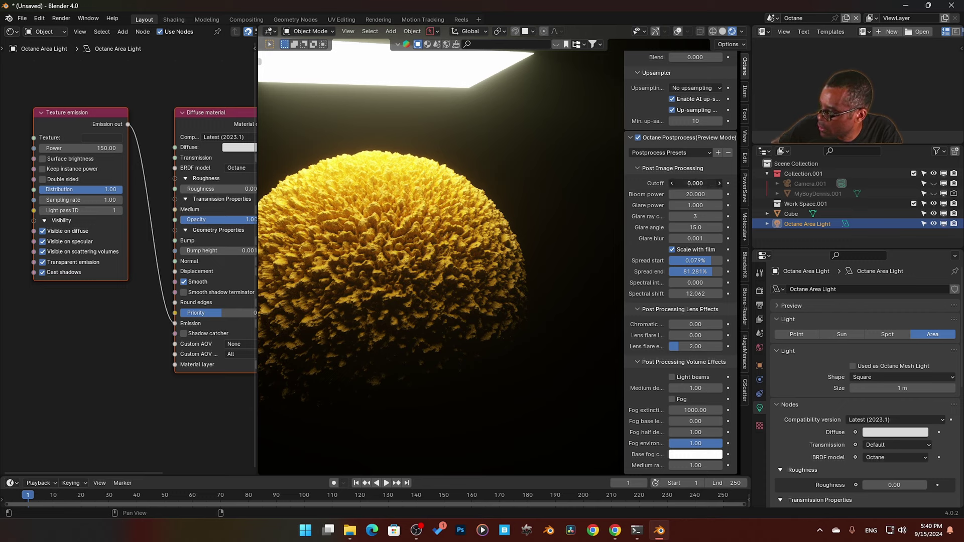
pyautogui.moveTo(696, 183)
pyautogui.mouseDown()
pyautogui.moveTo(880, 183)
pyautogui.moveTo(703, 184)
pyautogui.mouseUp()
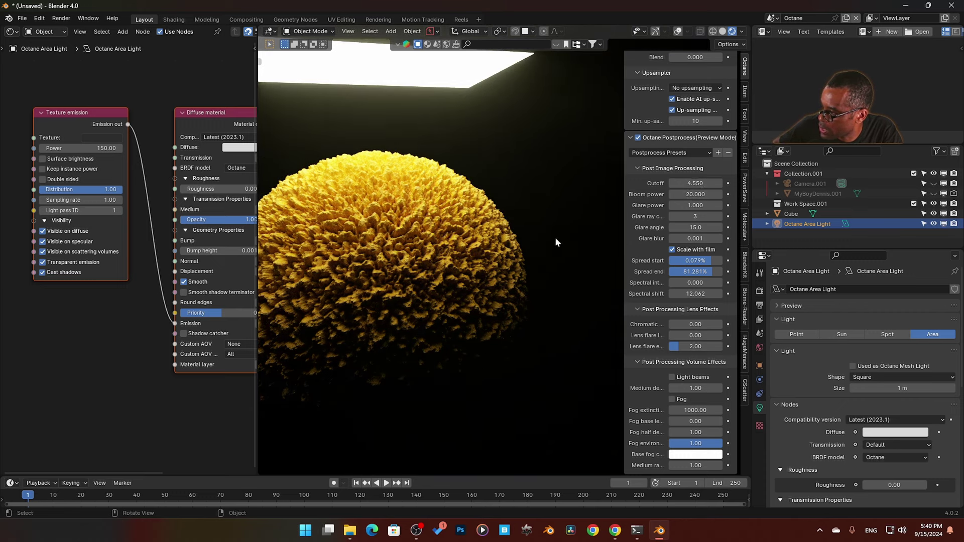
# Step: Set the Glare power to 20, the glare ray count to 1 and the Glare angle to 90
pyautogui.click(696, 205)
pyautogui.write('20')
pyautogui.press('Return')
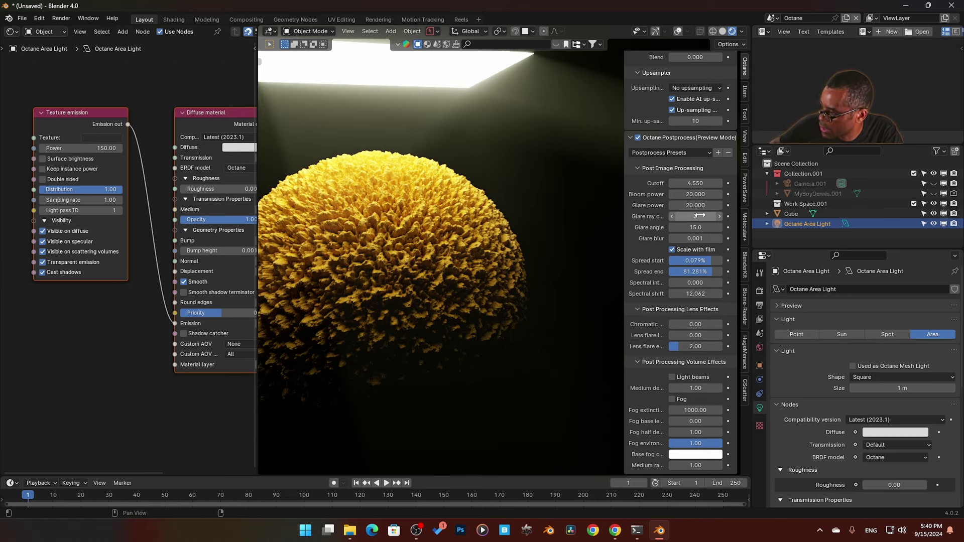
pyautogui.click(719, 216)
pyautogui.click(720, 217)
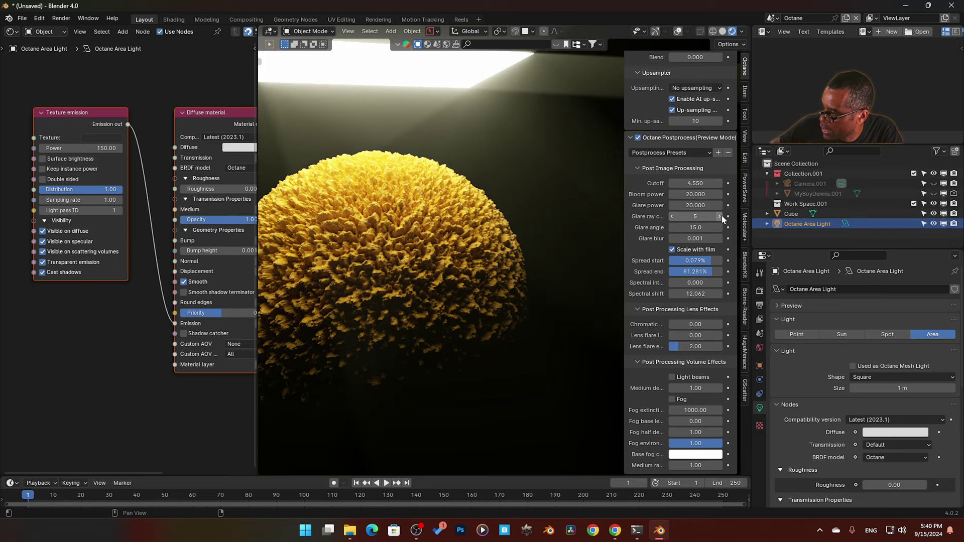
pyautogui.moveTo(703, 216)
pyautogui.mouseDown()
pyautogui.moveTo(673, 216)
pyautogui.moveTo(724, 228)
pyautogui.mouseUp()
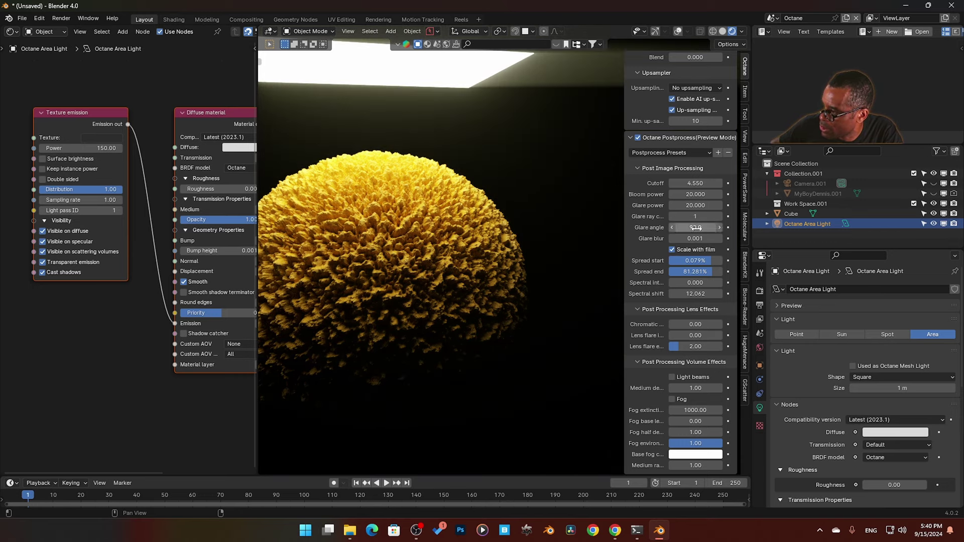
pyautogui.keyDown('shift'); pyautogui.moveTo(481, 152); pyautogui.dragTo(463, 202, button='middle'); pyautogui.keyUp('shift')
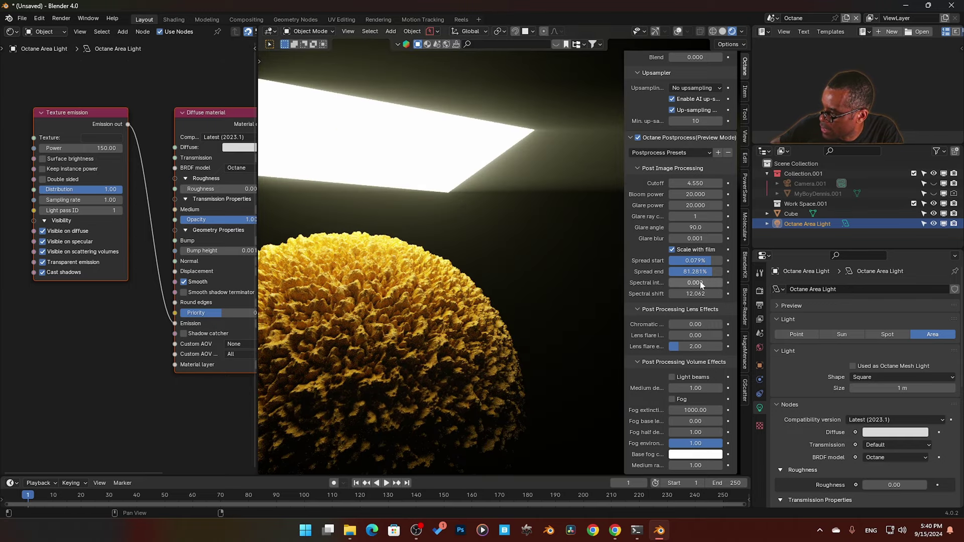
# Step: Set the spectral intensity to about 0.532, the Spectral shift to about 10.562 and the chromatic aberration to about 0.15
pyautogui.moveTo(695, 282)
pyautogui.mouseDown()
pyautogui.moveTo(719, 283)
pyautogui.moveTo(677, 283)
pyautogui.moveTo(718, 283)
pyautogui.moveTo(698, 283)
pyautogui.moveTo(696, 294)
pyautogui.mouseUp()
pyautogui.moveTo(476, 279); pyautogui.dragTo(506, 239, button='middle')
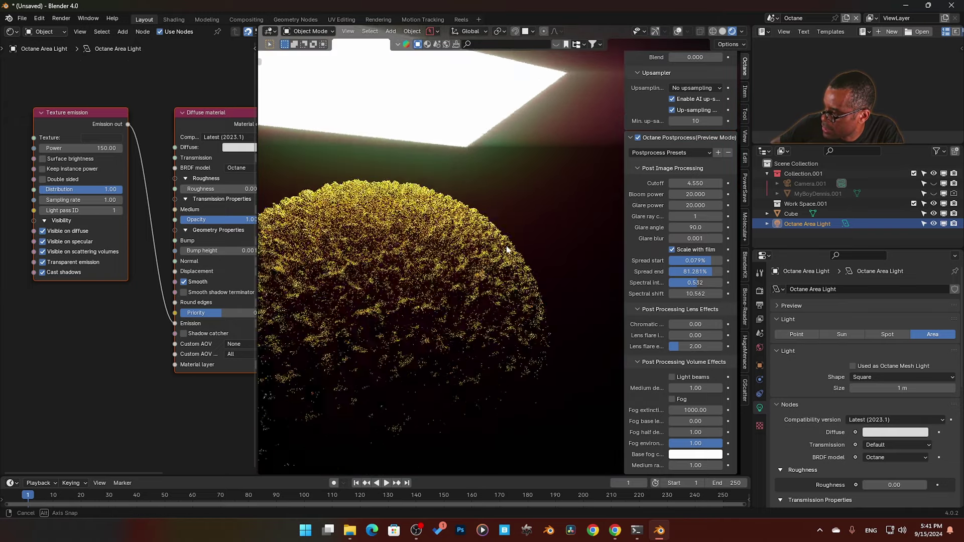
pyautogui.moveTo(679, 326)
pyautogui.mouseDown()
pyautogui.moveTo(723, 325)
pyautogui.moveTo(677, 325)
pyautogui.mouseUp()
pyautogui.moveTo(400, 247); pyautogui.dragTo(362, 269, button='middle')
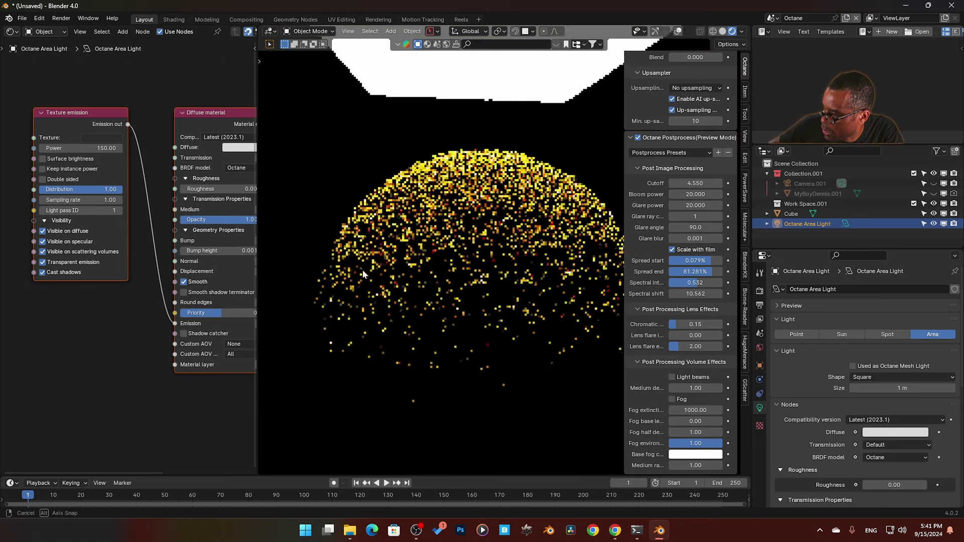
pyautogui.scroll(1, 458, 284)
pyautogui.keyDown('shift'); pyautogui.moveTo(457, 284); pyautogui.dragTo(405, 295, button='middle'); pyautogui.keyUp('shift')
pyautogui.scroll(1, 405, 295)
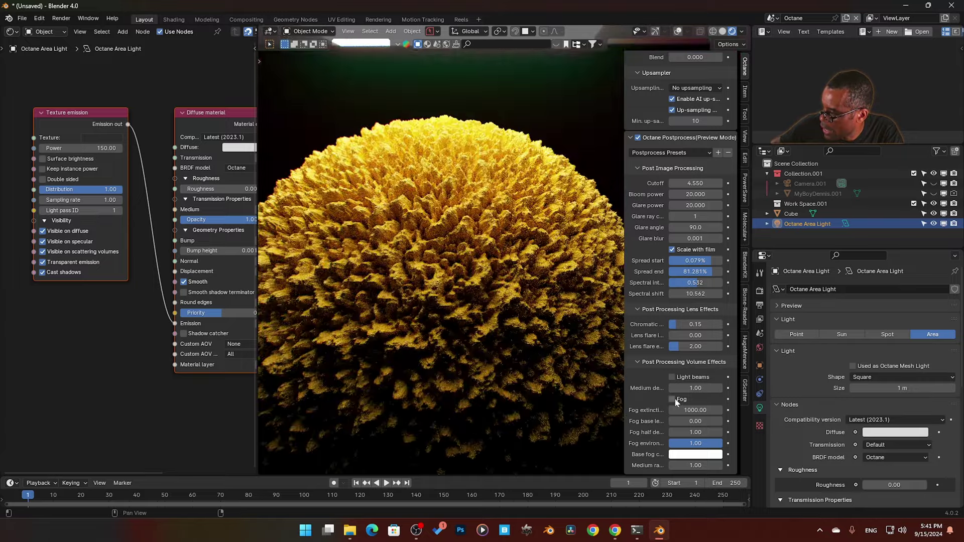
# Step: Add a lens flare, trying intensity 1 before reducing it, and set the lens flare extent to about 0.35
pyautogui.moveTo(683, 339); pyautogui.dragTo(715, 340)
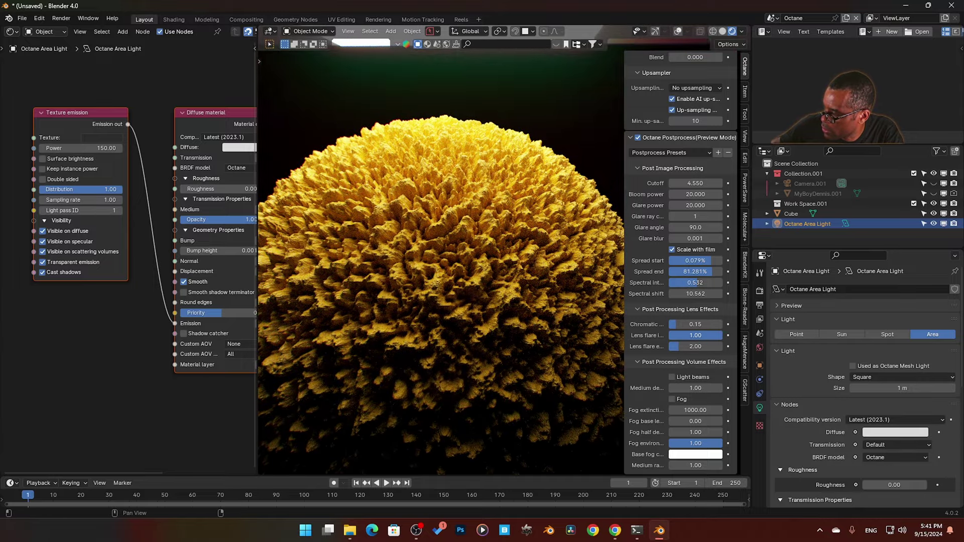
pyautogui.moveTo(442, 305); pyautogui.dragTo(533, 335, button='middle')
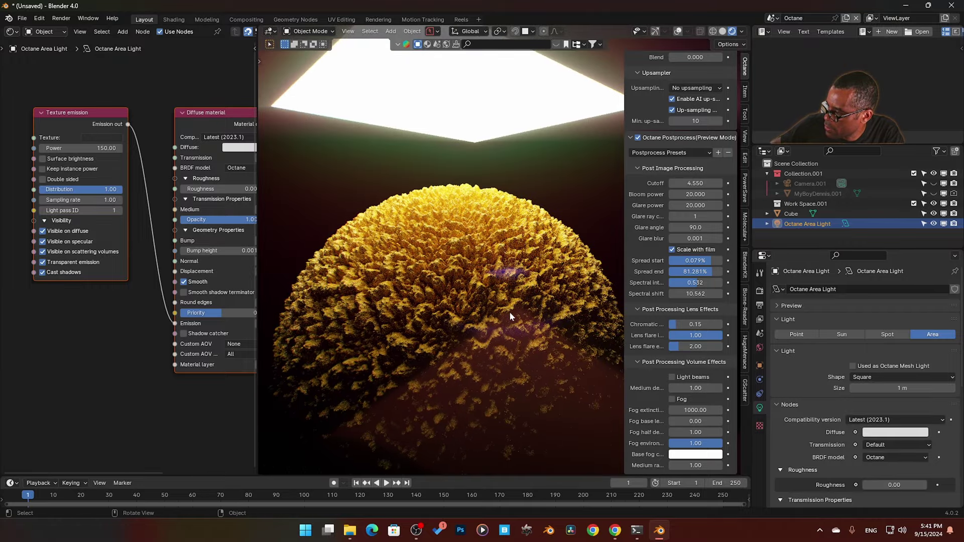
pyautogui.moveTo(699, 336); pyautogui.dragTo(667, 345)
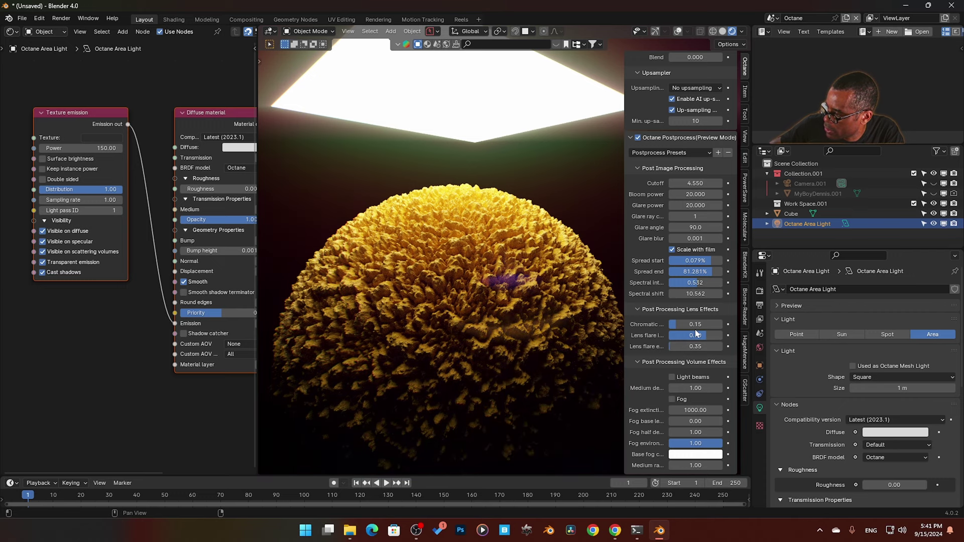
# Step: Remove the lens flare by setting its intensity to 0, and hide the 3D viewport's sidebar
pyautogui.moveTo(438, 306); pyautogui.dragTo(491, 304, button='middle')
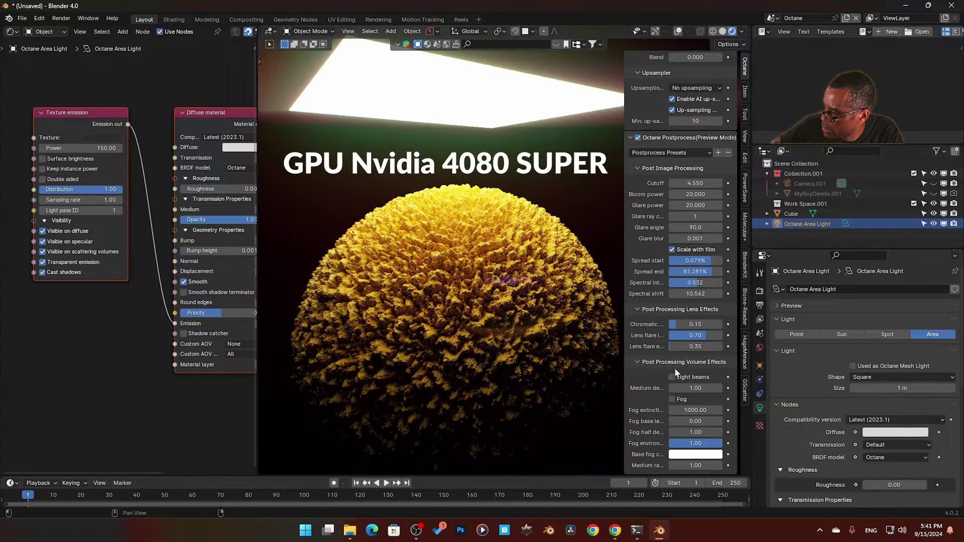
pyautogui.moveTo(699, 336); pyautogui.dragTo(671, 335)
pyautogui.moveTo(432, 317); pyautogui.dragTo(449, 319, button='middle')
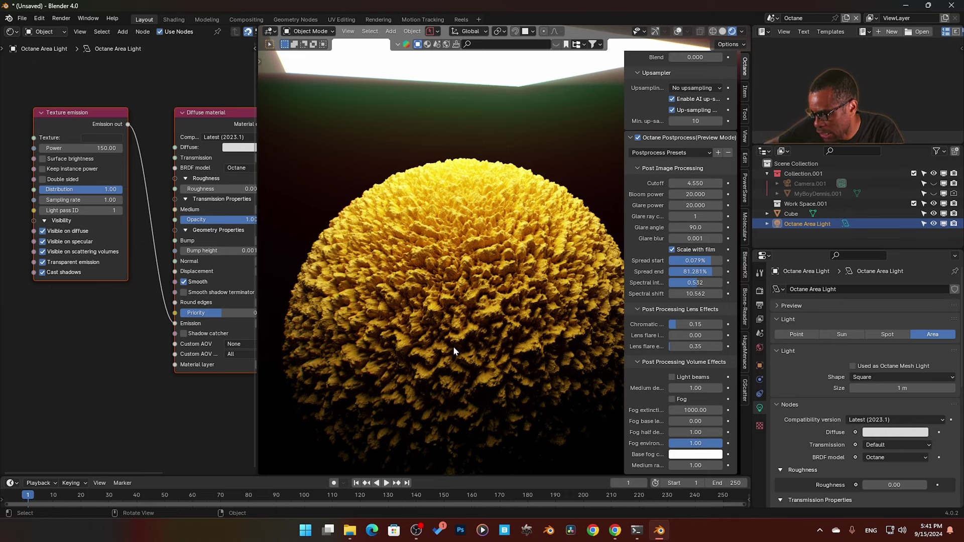
pyautogui.moveTo(502, 319); pyautogui.dragTo(503, 289, button='middle')
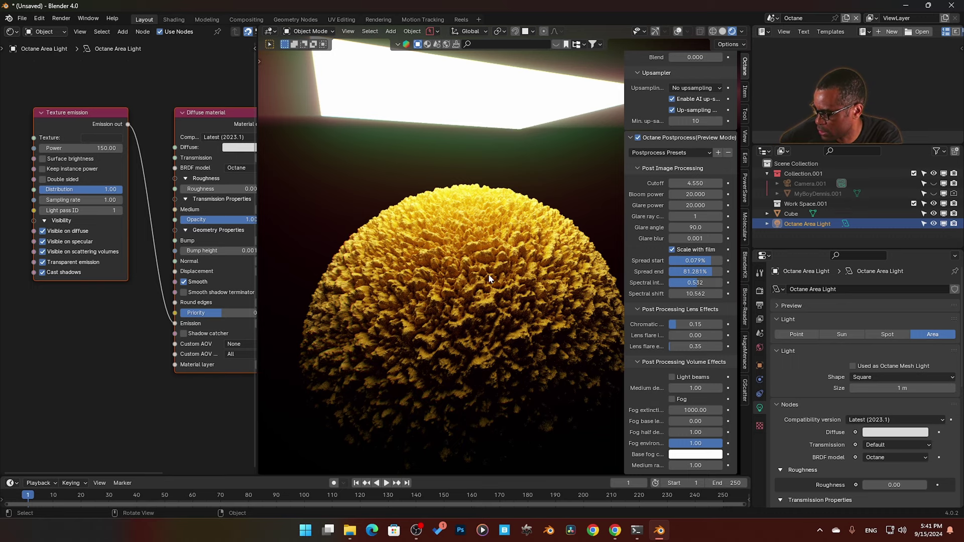
pyautogui.moveTo(488, 261); pyautogui.dragTo(493, 266, button='middle')
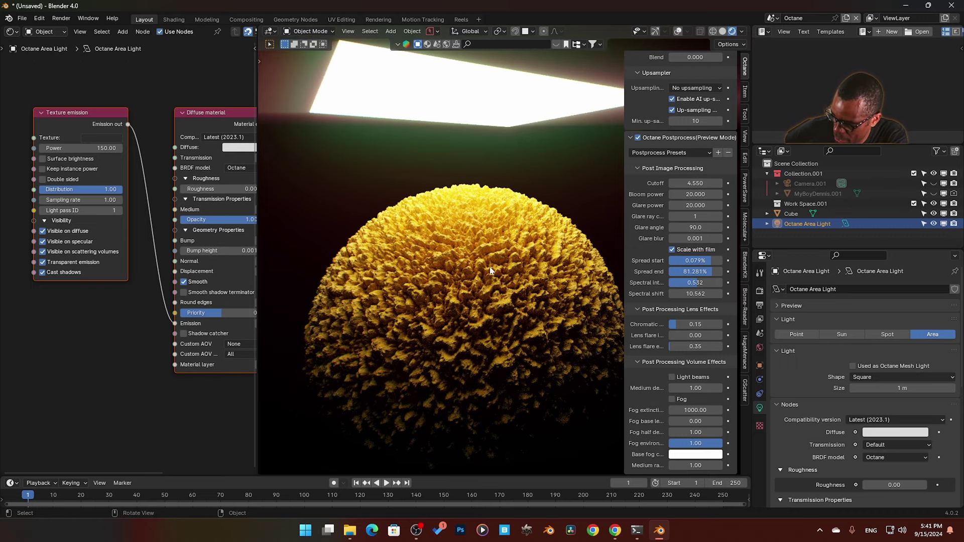
pyautogui.press('n')
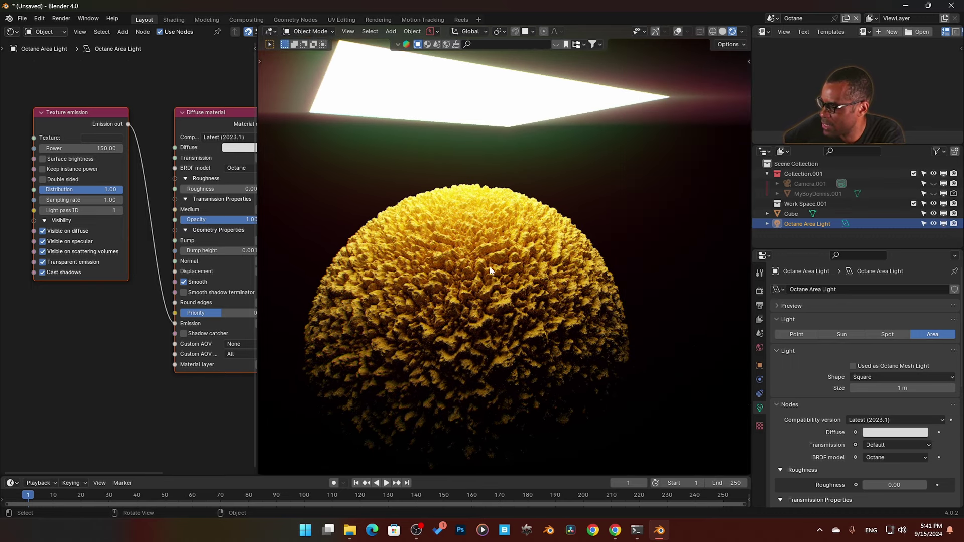
# Step: Switch the viewport to solid shading and open the Cycles scene, viewing its suited figure in rendered shading
pyautogui.click(723, 31)
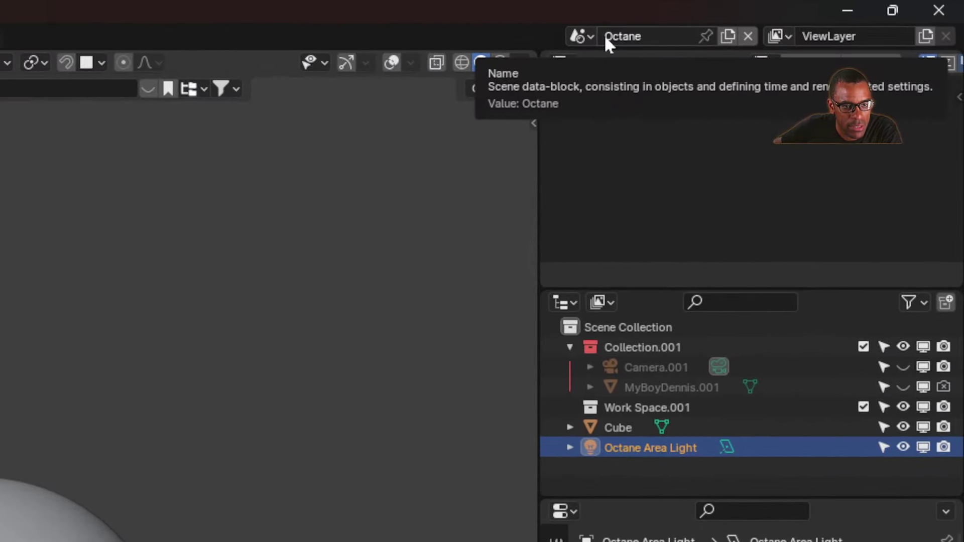
pyautogui.click(577, 36)
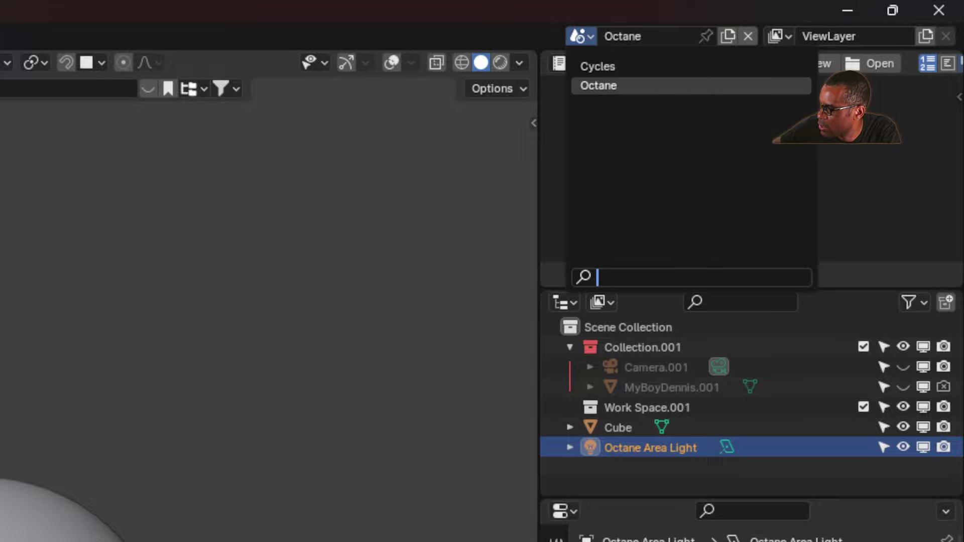
pyautogui.click(591, 71)
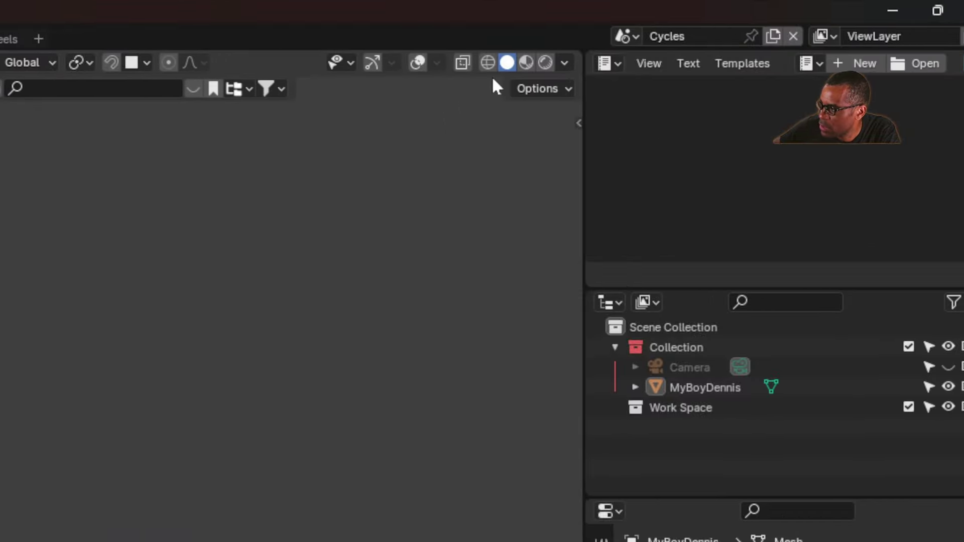
pyautogui.click(927, 1)
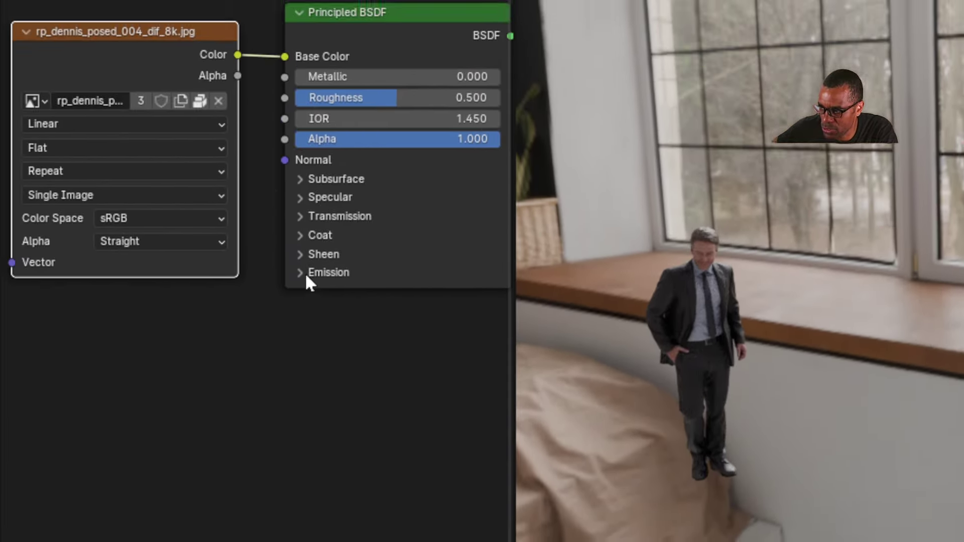
pyautogui.scroll(-3, 306, 318)
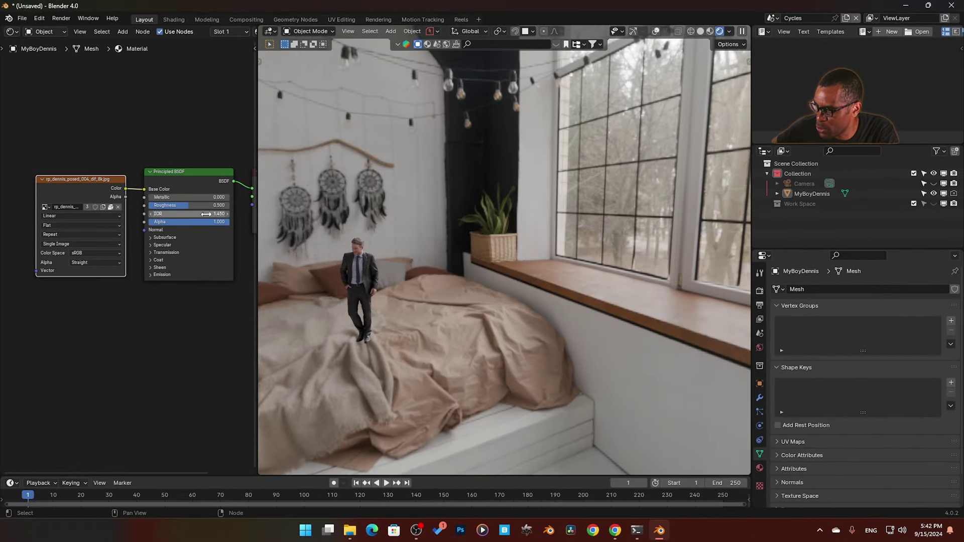
# Step: Undo the suited figure's last move and show the shader editor's sidebar beside its material nodes
pyautogui.moveTo(176, 152); pyautogui.dragTo(149, 167, button='middle')
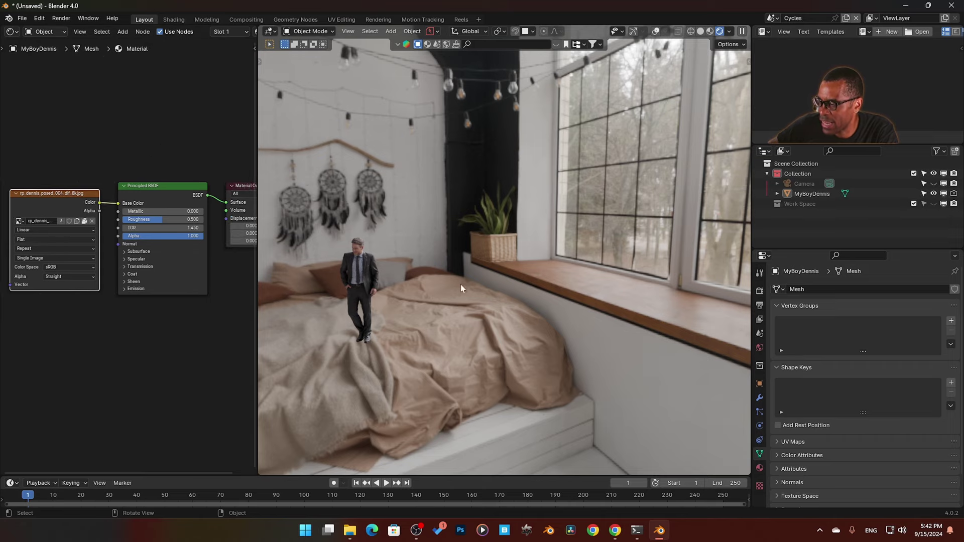
pyautogui.scroll(-3, 468, 307)
pyautogui.hotkey('ctrl', 'z')
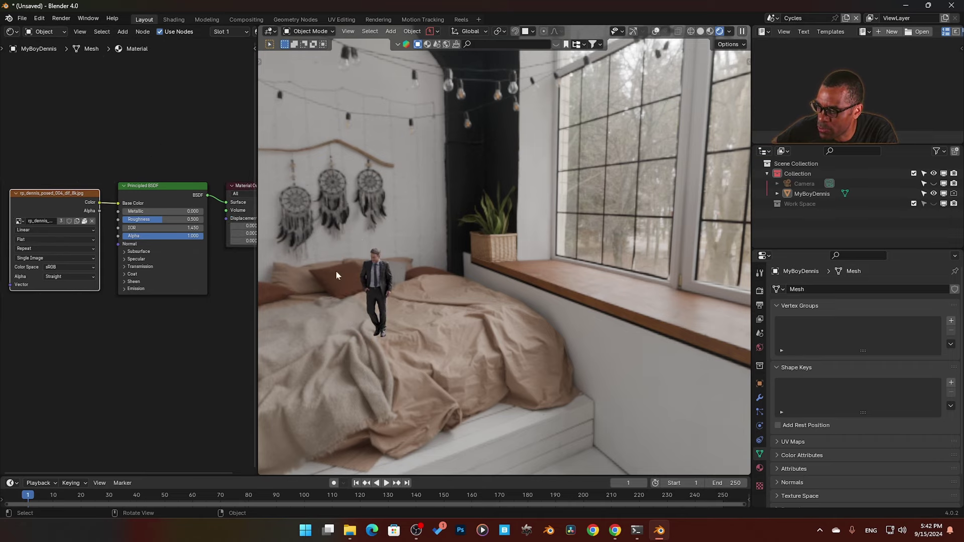
pyautogui.moveTo(161, 151); pyautogui.dragTo(145, 147, button='middle')
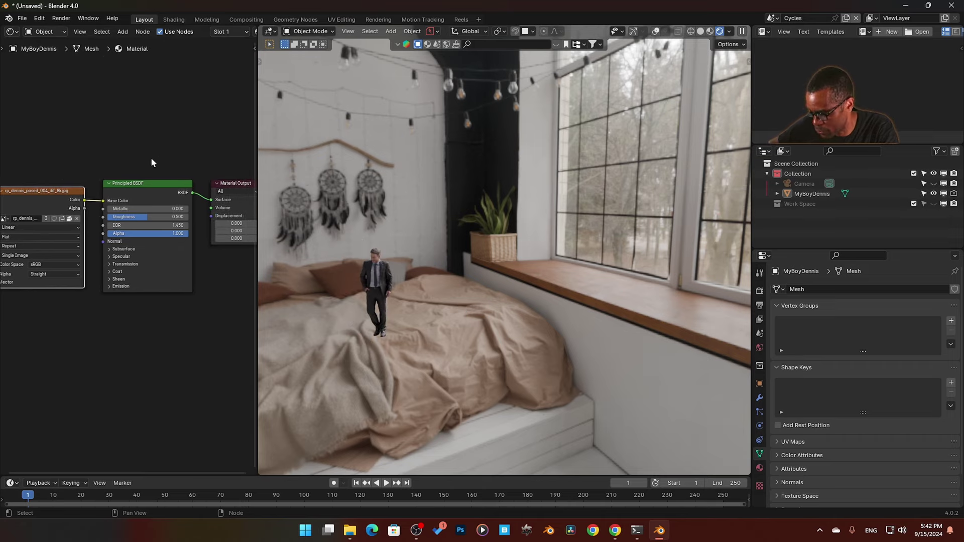
pyautogui.press('n')
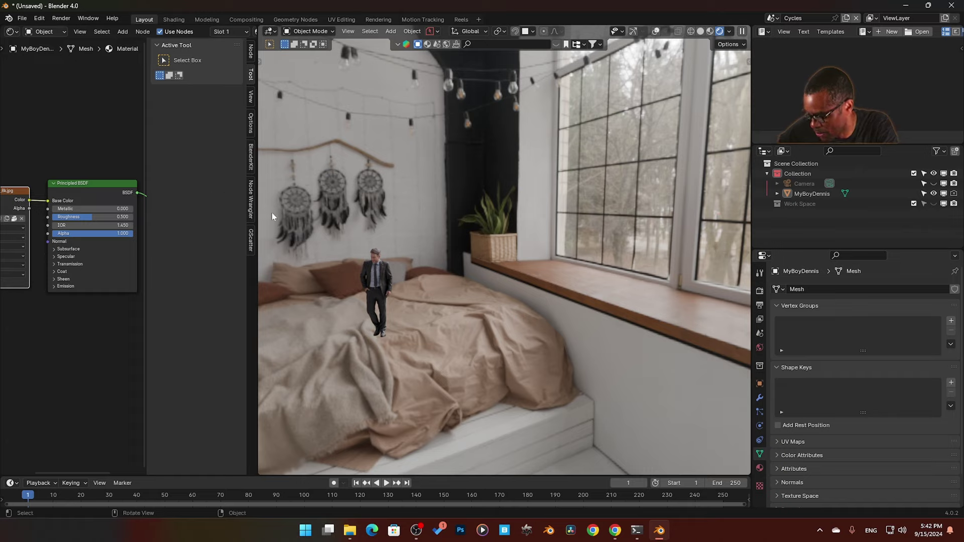
# Step: Return to the Octane scene and enable the 3D View: Octane Tools add-on in the preferences
pyautogui.click(791, 18)
pyautogui.click(781, 43)
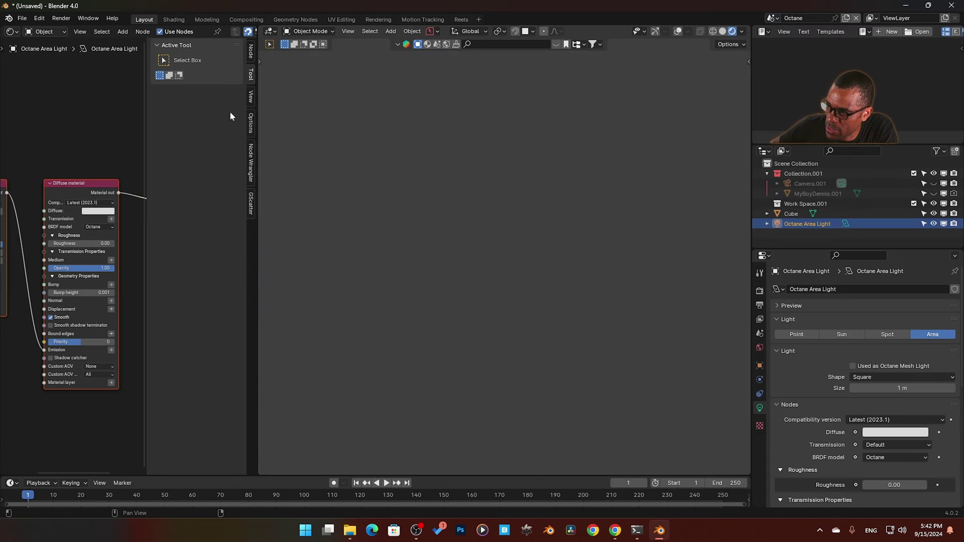
pyautogui.click(39, 18)
pyautogui.click(64, 148)
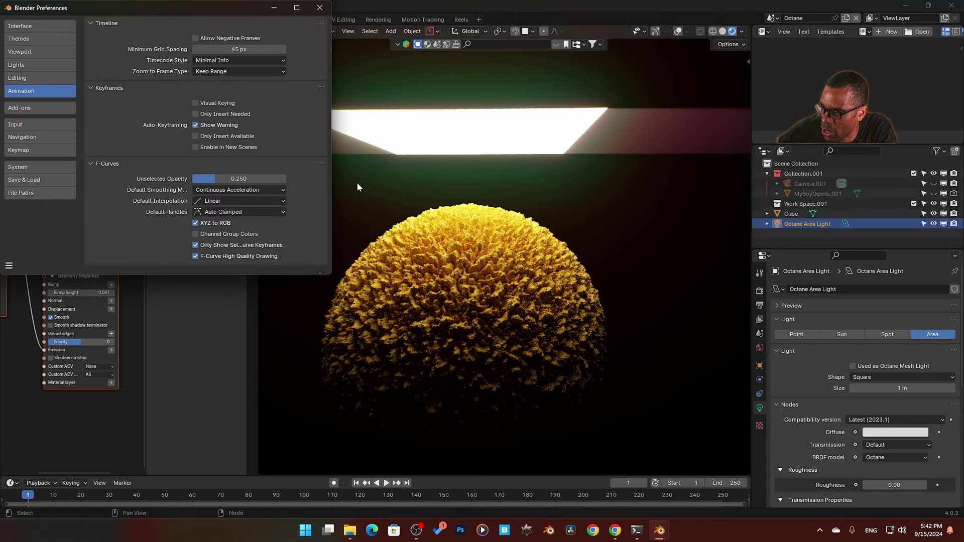
pyautogui.click(29, 108)
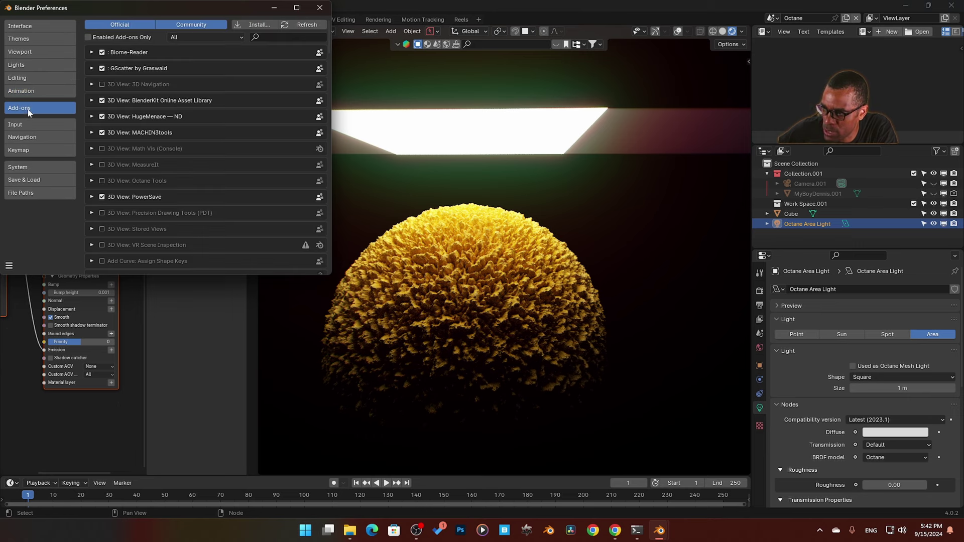
pyautogui.click(291, 35)
pyautogui.write('oc')
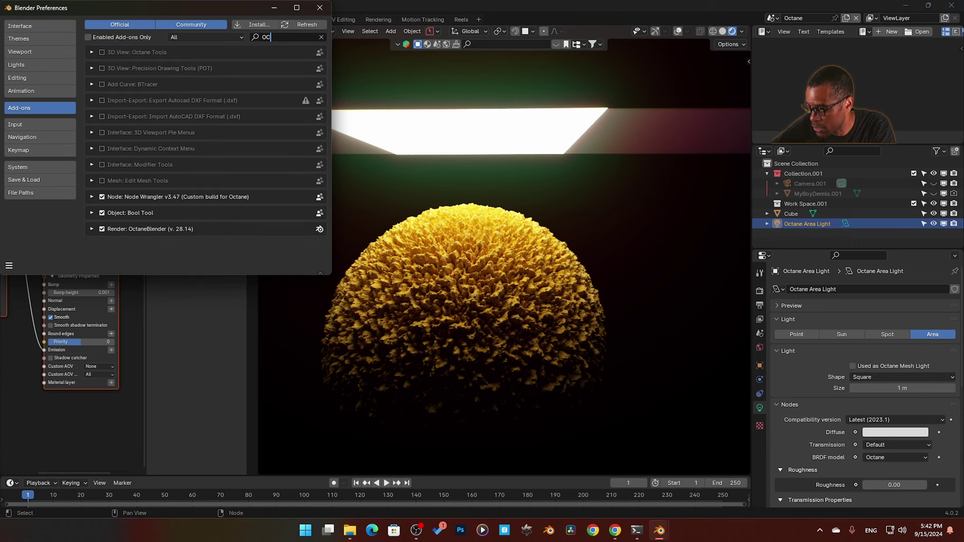
pyautogui.write('T')
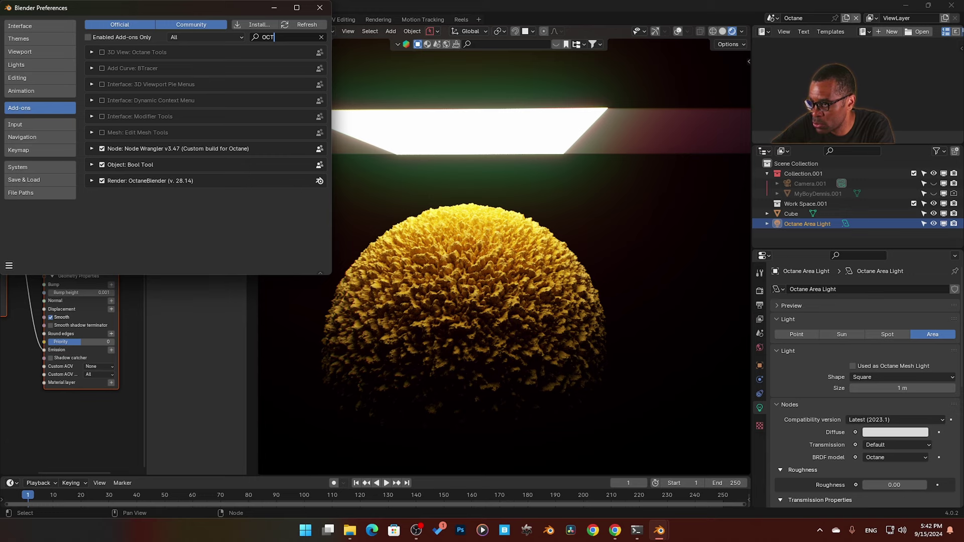
pyautogui.click(102, 52)
pyautogui.click(320, 8)
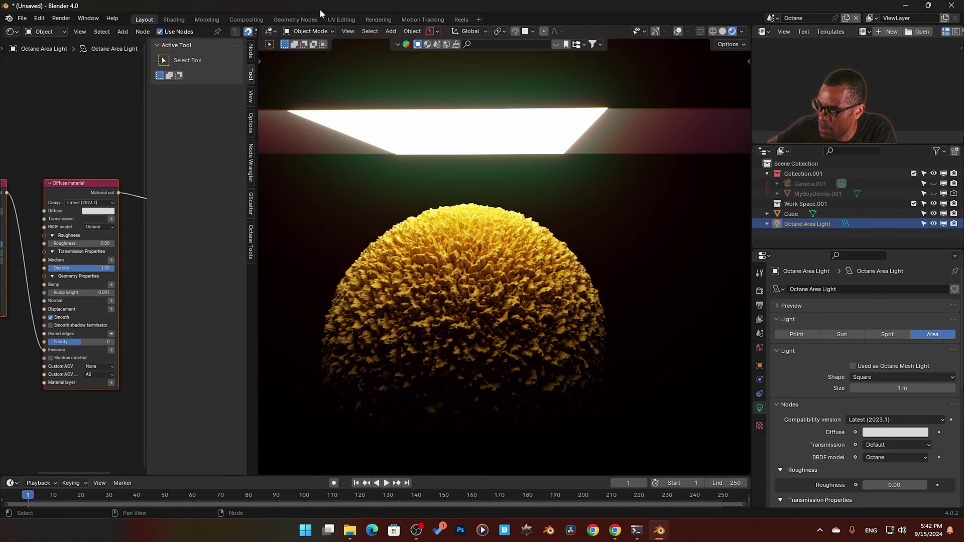
# Step: Examine the Octane Tools material conversion and PBR setup options in the shader editor, and hide its sidebar
pyautogui.click(252, 241)
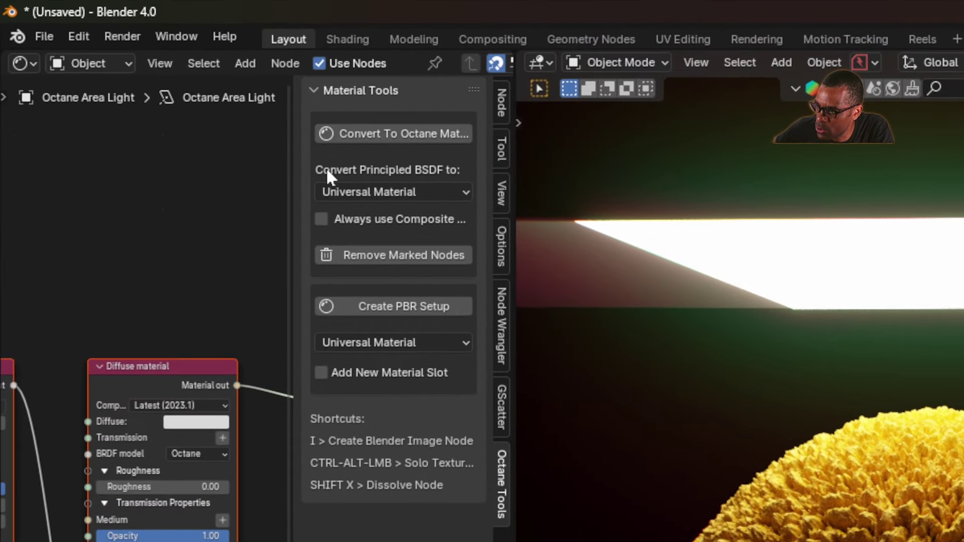
pyautogui.moveTo(291, 170); pyautogui.dragTo(219, 176)
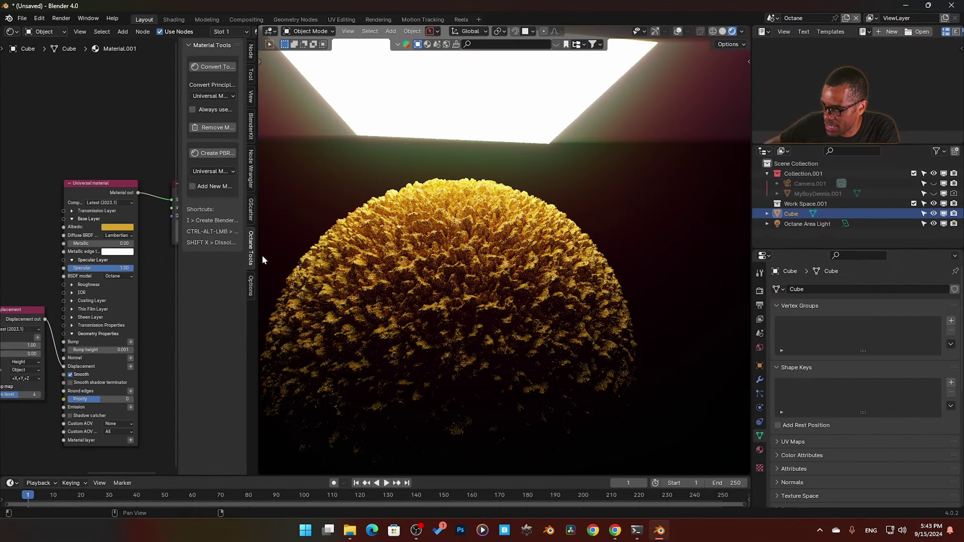
pyautogui.press('n')
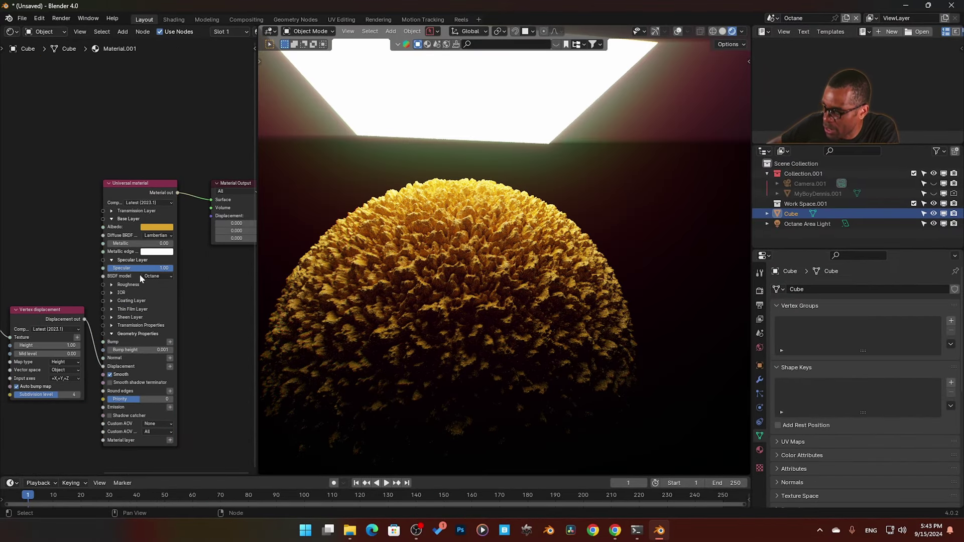
# Step: Set the Contrast of the noise texture driving the sphere's displacement to 10
pyautogui.moveTo(119, 301); pyautogui.dragTo(178, 257, button='middle')
pyautogui.moveTo(65, 239); pyautogui.dragTo(106, 209, button='middle')
pyautogui.scroll(2, 107, 210)
pyautogui.moveTo(105, 345); pyautogui.dragTo(132, 309, button='middle')
pyautogui.scroll(1, 131, 308)
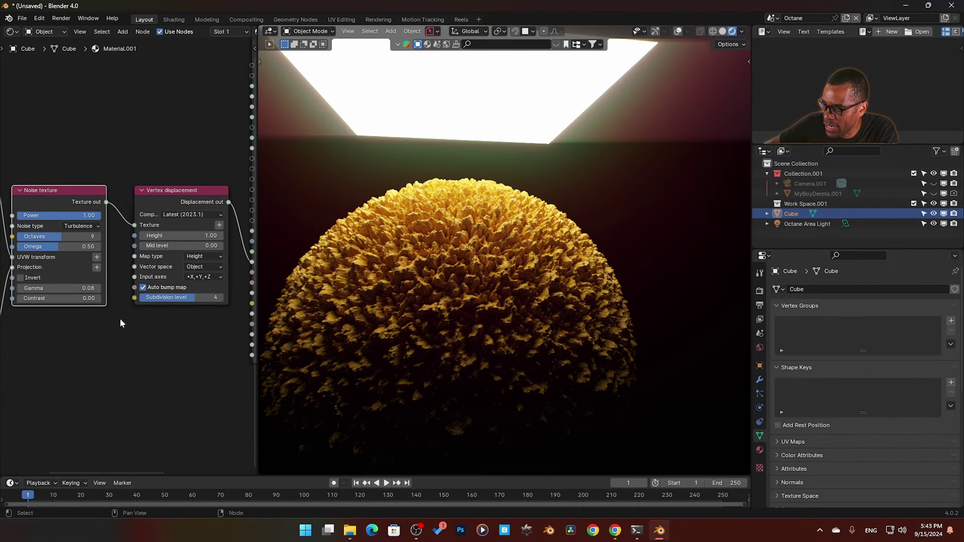
pyautogui.scroll(2, 427, 325)
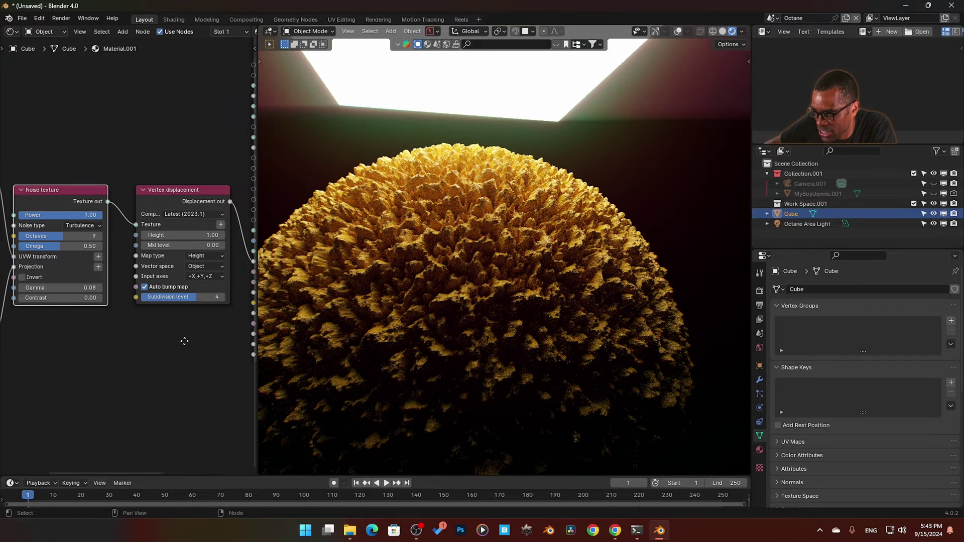
pyautogui.keyDown('ctrl'); pyautogui.hscroll(-1, 162, 351); pyautogui.keyUp('ctrl')
pyautogui.moveTo(153, 345); pyautogui.dragTo(172, 357, button='middle')
pyautogui.scroll(3, 148, 340)
pyautogui.scroll(-1, 172, 357)
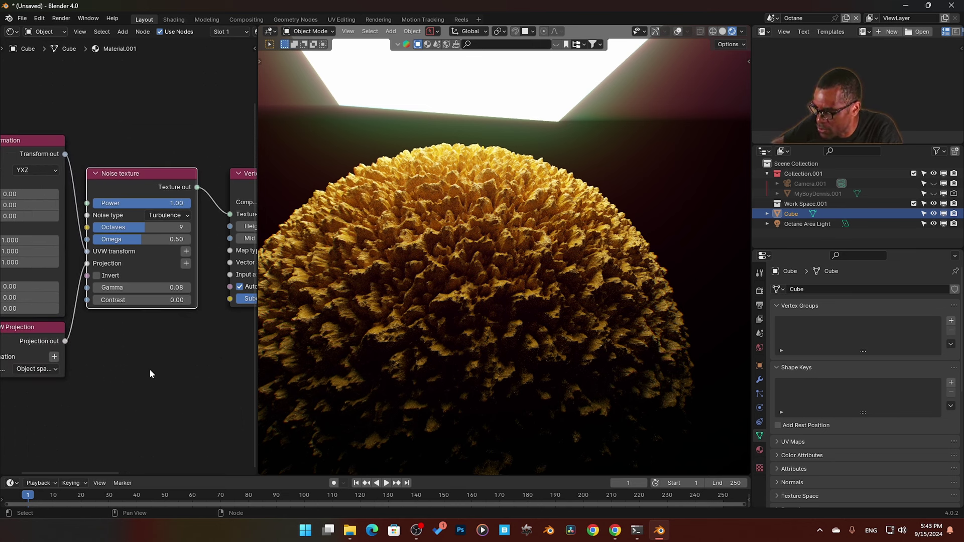
pyautogui.click(132, 300)
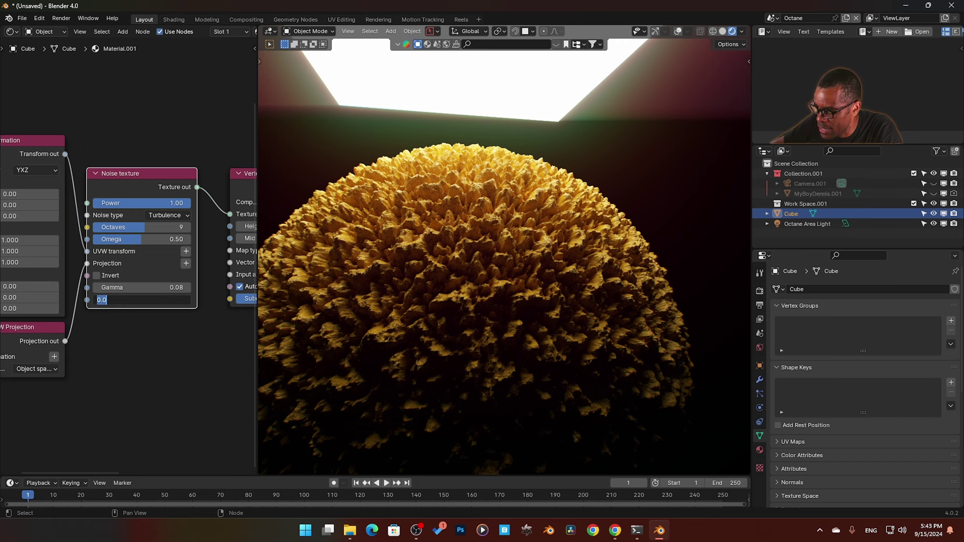
pyautogui.press('Return')
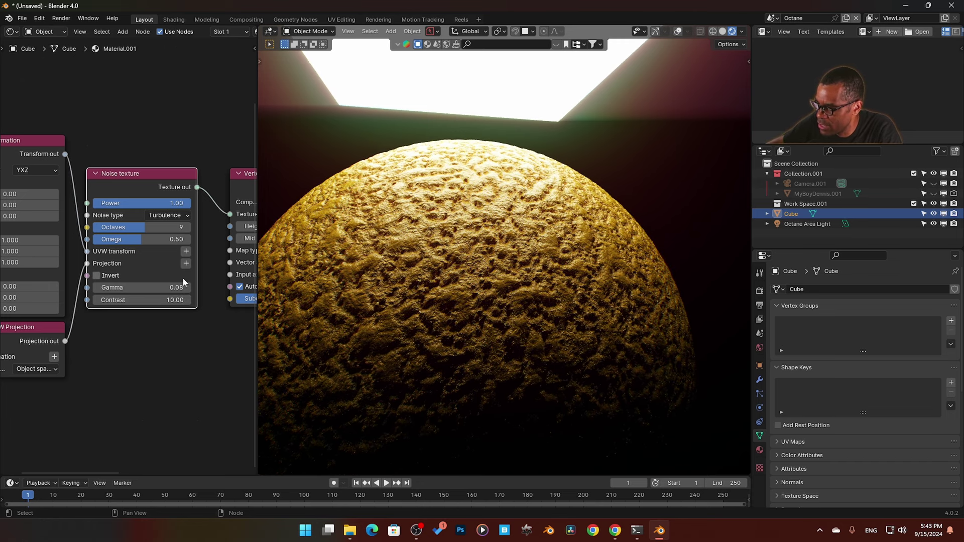
# Step: Raise the noise texture's Gamma to about 0.29 and check the displaced surface up close
pyautogui.moveTo(152, 287); pyautogui.dragTo(155, 287)
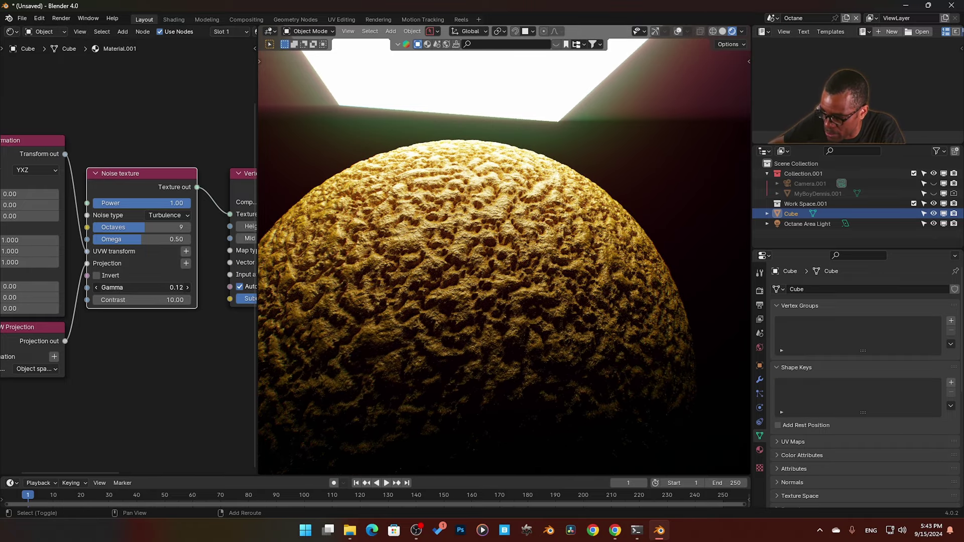
pyautogui.moveTo(155, 287); pyautogui.dragTo(154, 288)
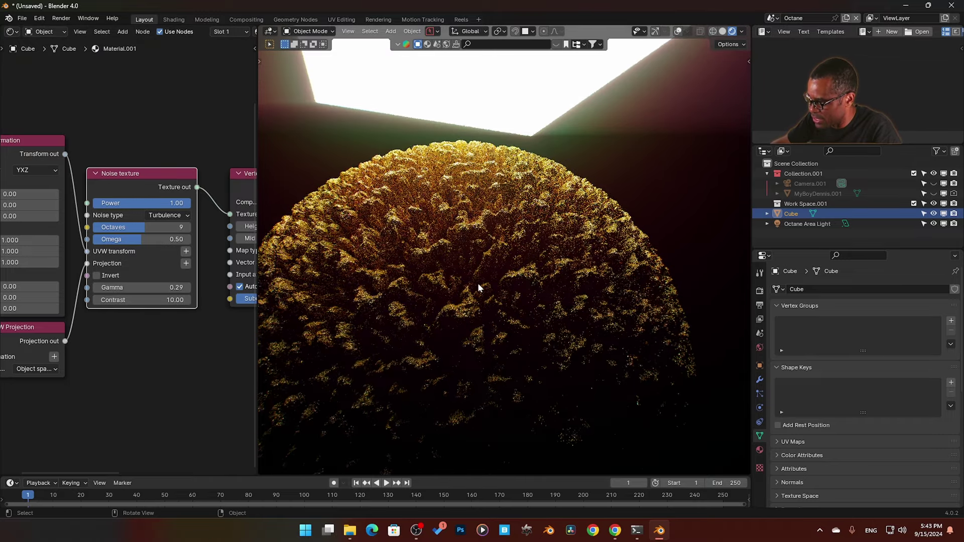
pyautogui.moveTo(477, 282); pyautogui.dragTo(468, 292, button='middle')
pyautogui.scroll(2, 472, 282)
pyautogui.scroll(1, 473, 282)
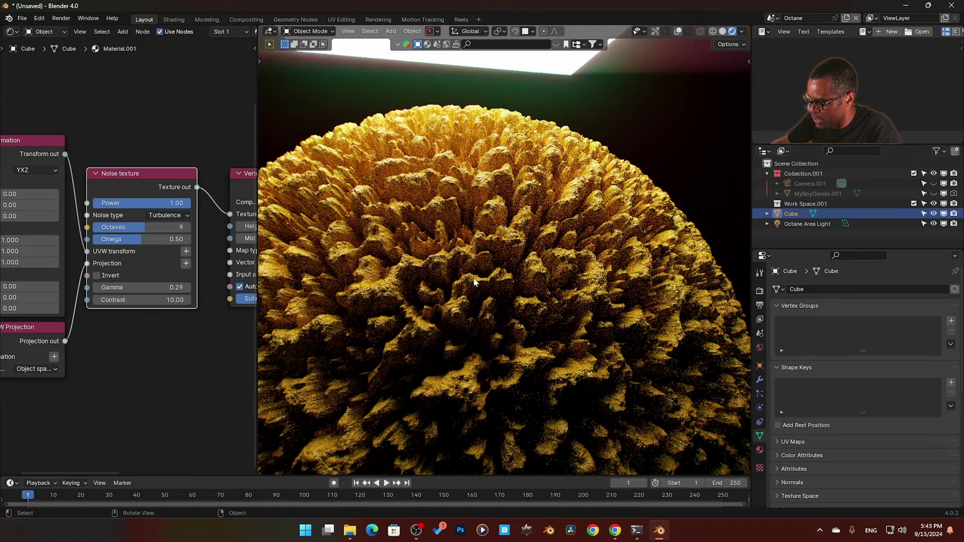
pyautogui.scroll(2, 471, 287)
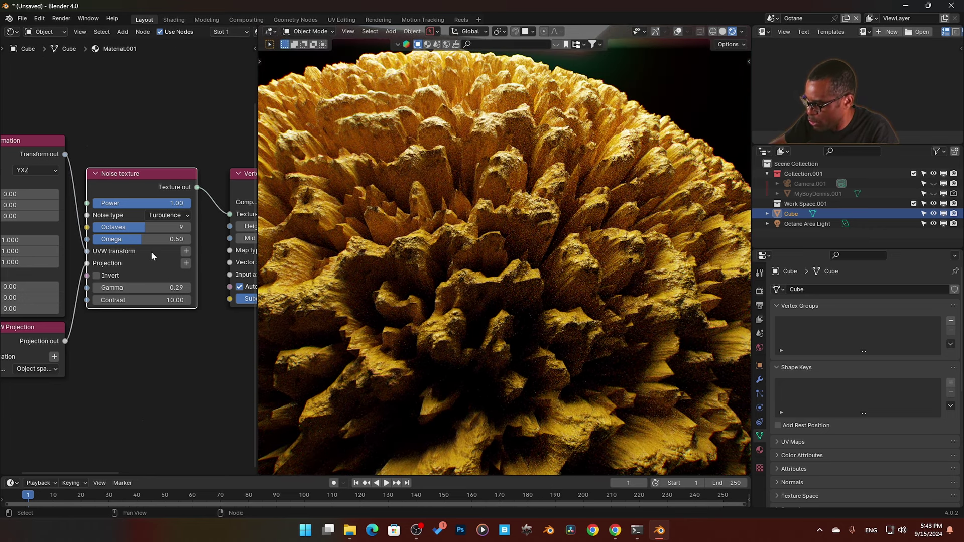
# Step: Set the vertex displacement's Subdivision level to 6 and inspect the finer surface detail
pyautogui.moveTo(189, 332); pyautogui.dragTo(89, 322, button='middle')
pyautogui.doubleClick(155, 293)
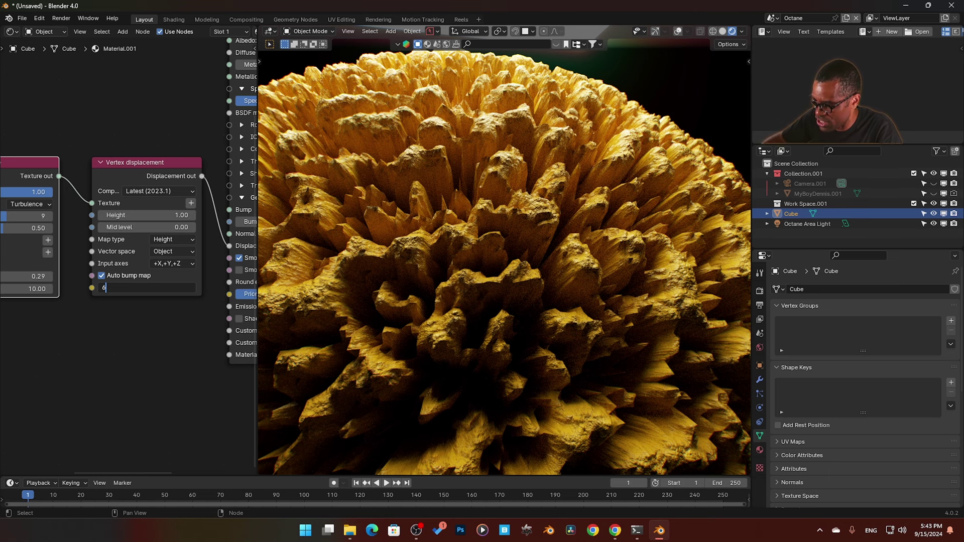
pyautogui.write('6')
pyautogui.press('Return')
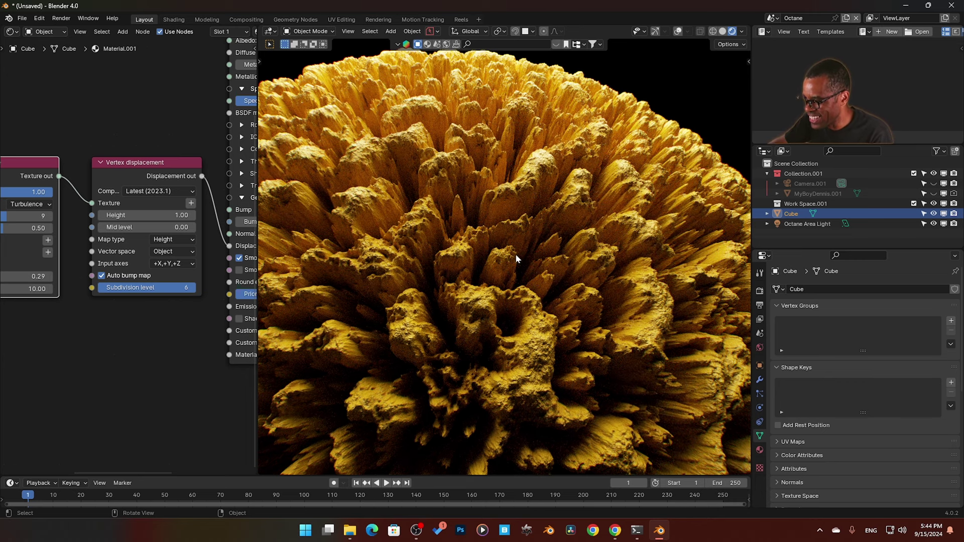
pyautogui.scroll(3, 515, 254)
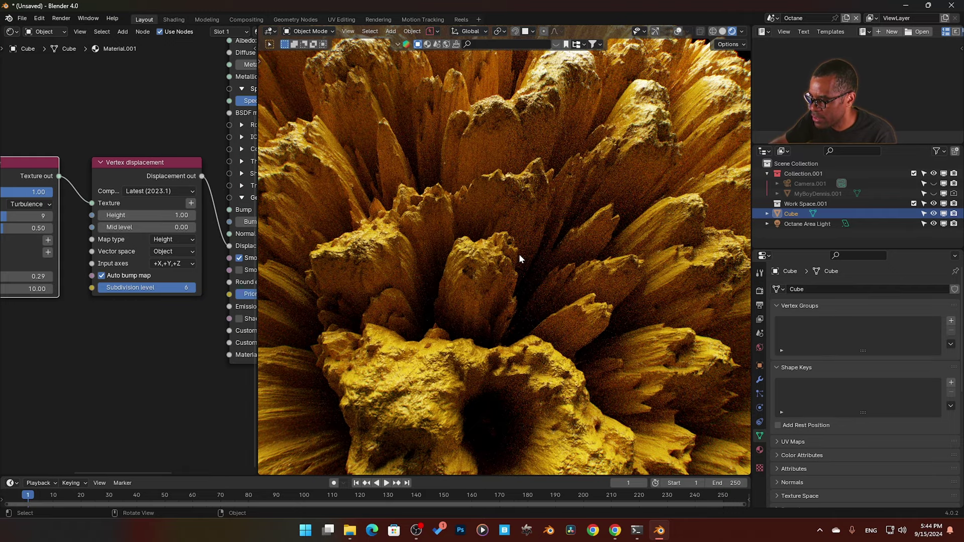
# Step: Switch the viewport to solid shading with overlays shown, and enter Edit Mode on the sphere to examine its underlying mesh topology
pyautogui.scroll(-3, 519, 254)
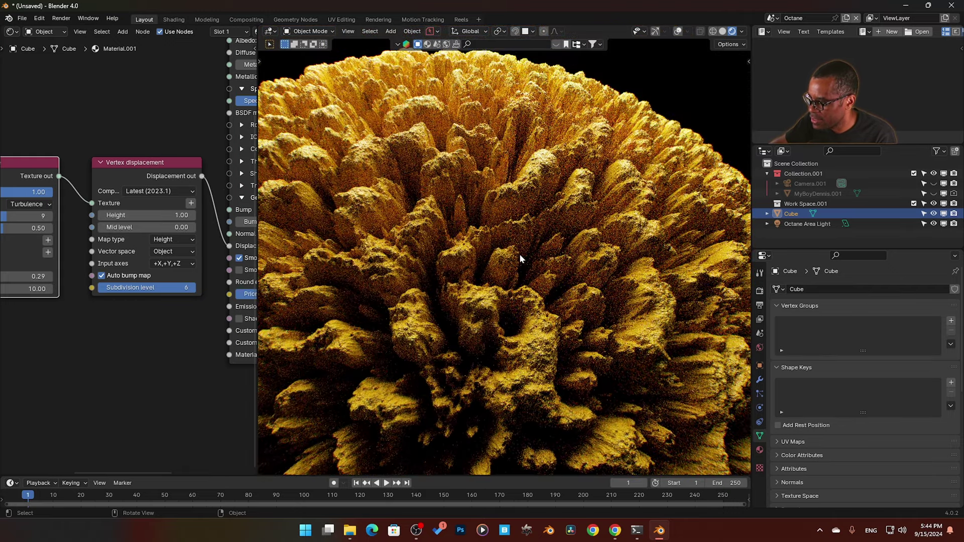
pyautogui.scroll(3, 520, 254)
pyautogui.scroll(-3, 519, 254)
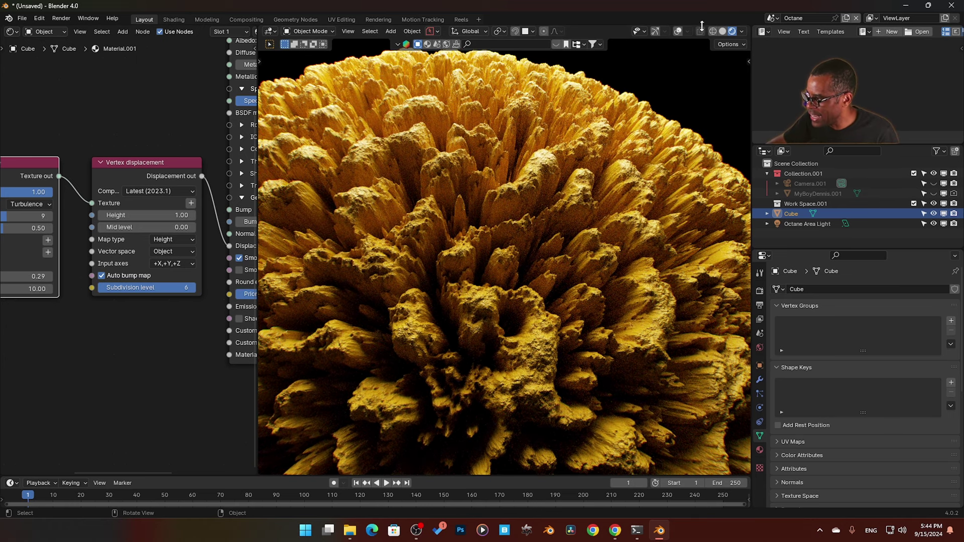
pyautogui.click(722, 31)
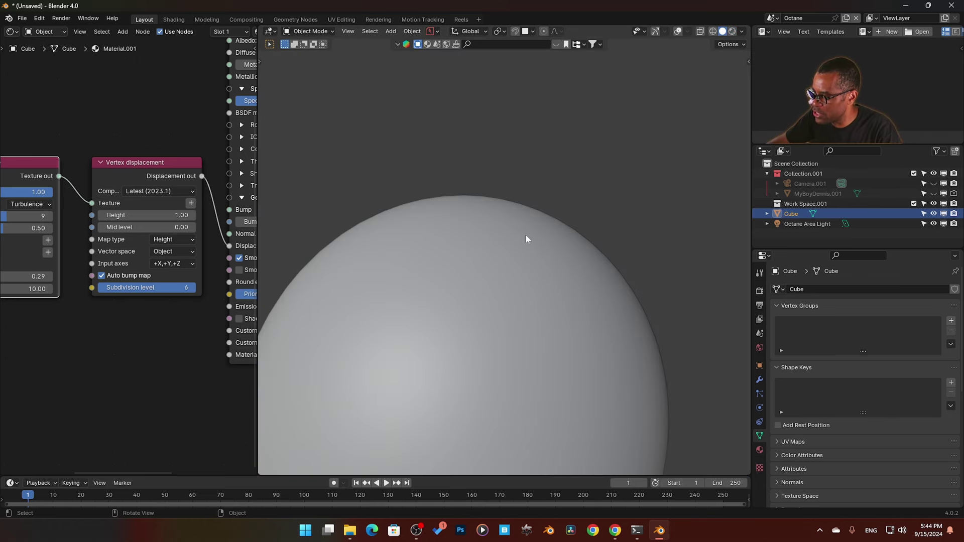
pyautogui.click(678, 31)
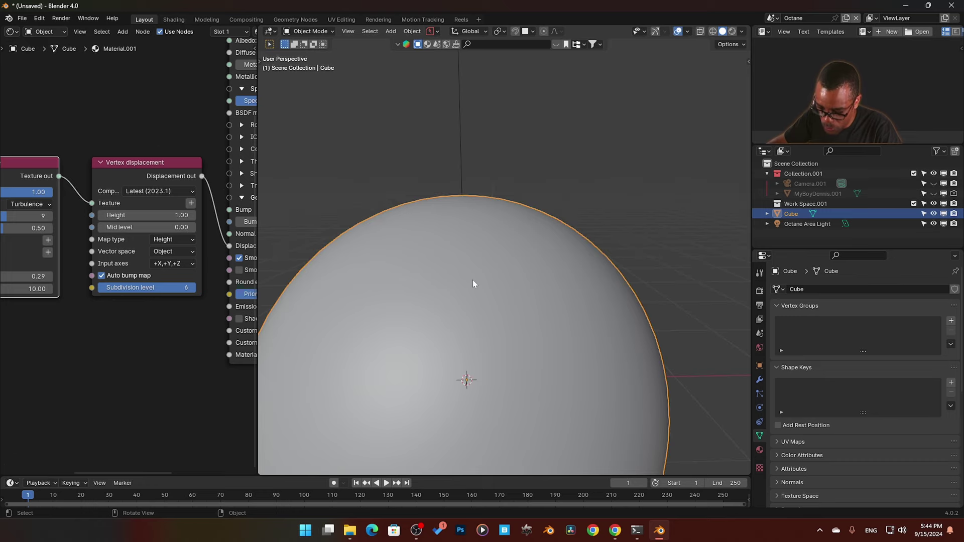
pyautogui.press('Tab')
pyautogui.click(545, 280)
pyautogui.scroll(-3, 505, 309)
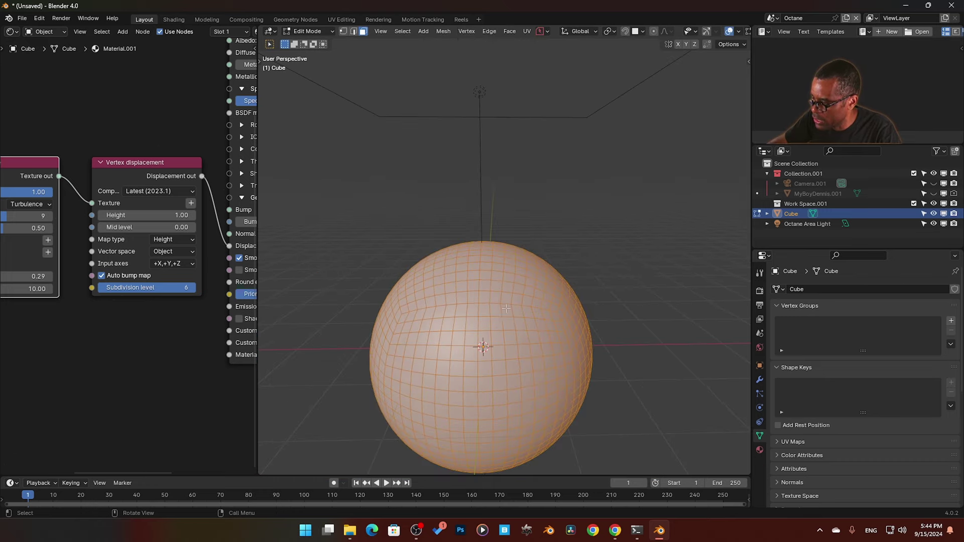
pyautogui.moveTo(505, 308); pyautogui.dragTo(499, 350, button='middle')
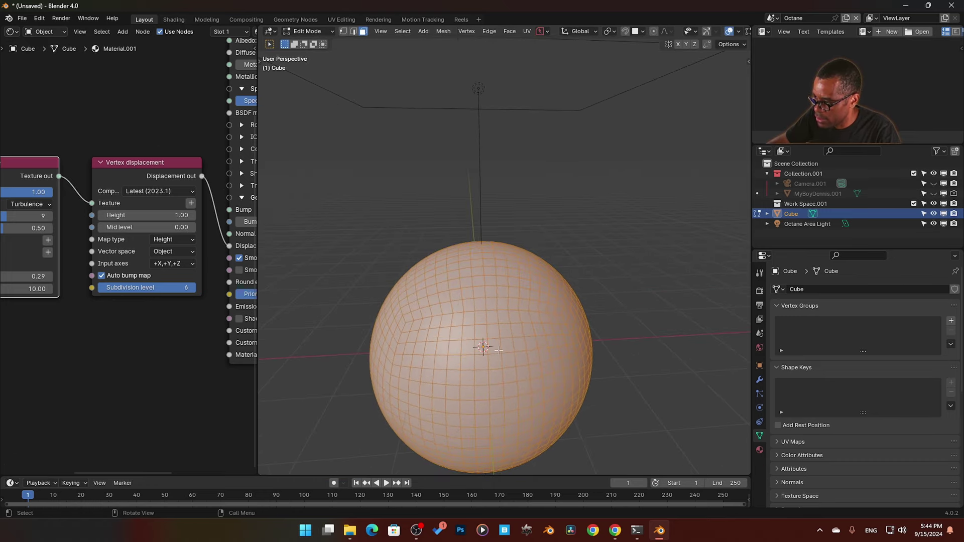